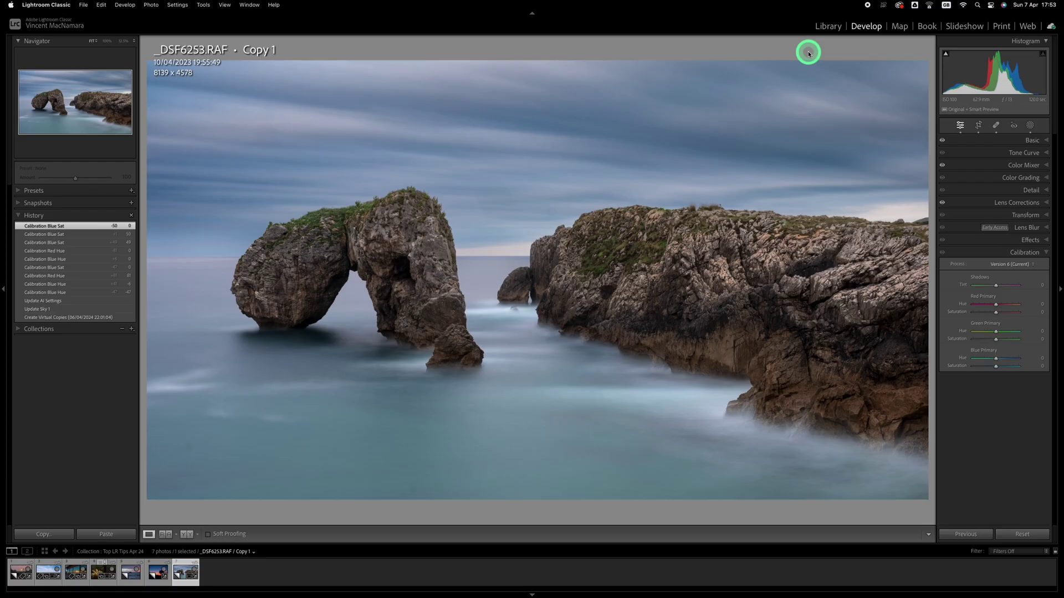
Hide the side panels and filmstrip, adjust Exposure in Basic, and pin the right adjustments panel open.
key(shift+Tab)
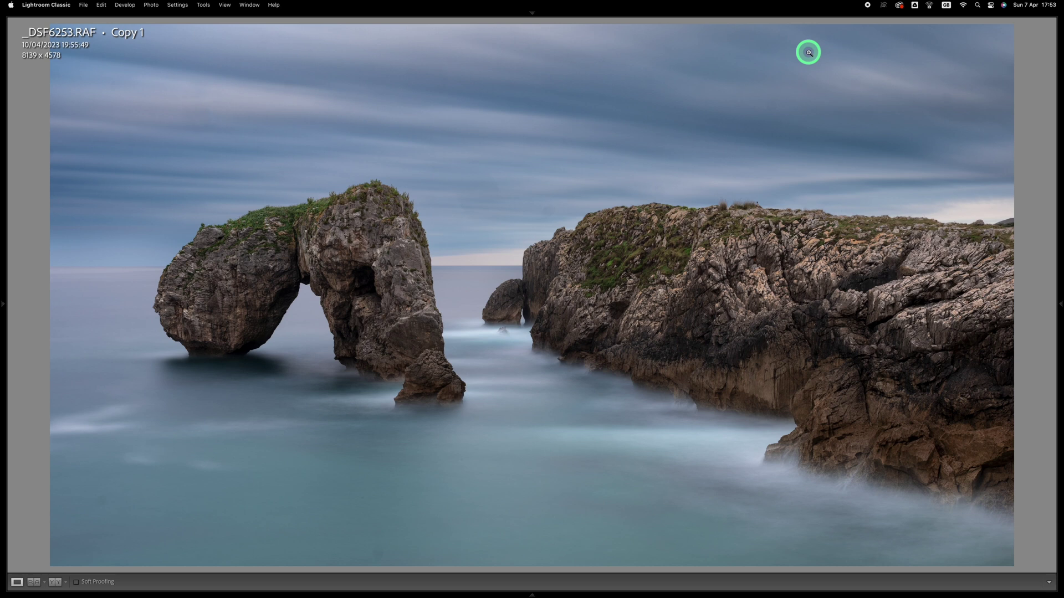
key(t)
key(t)
mouse_move(1059, 301)
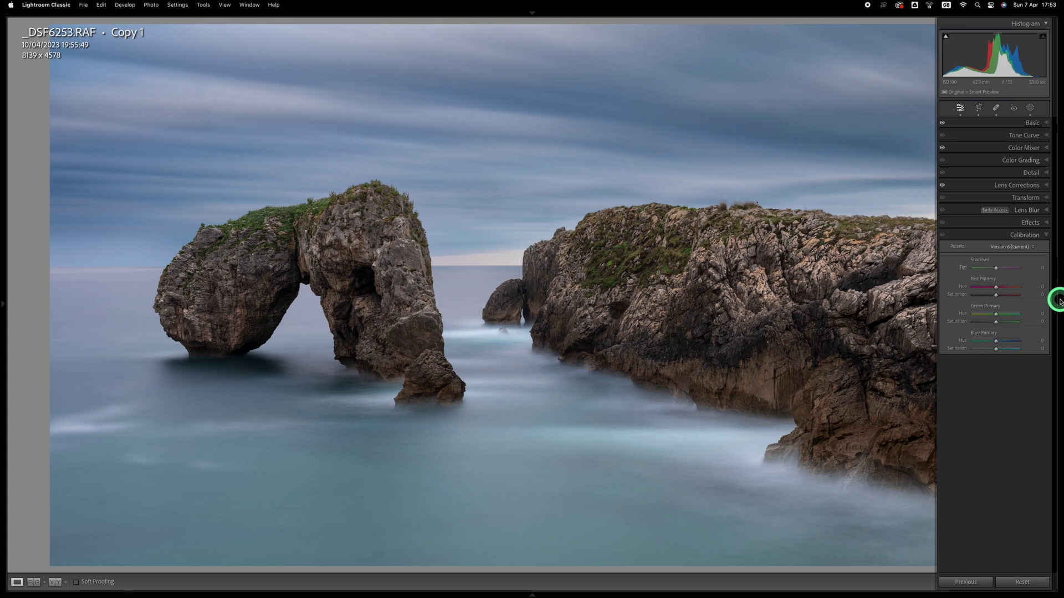
click(1004, 126)
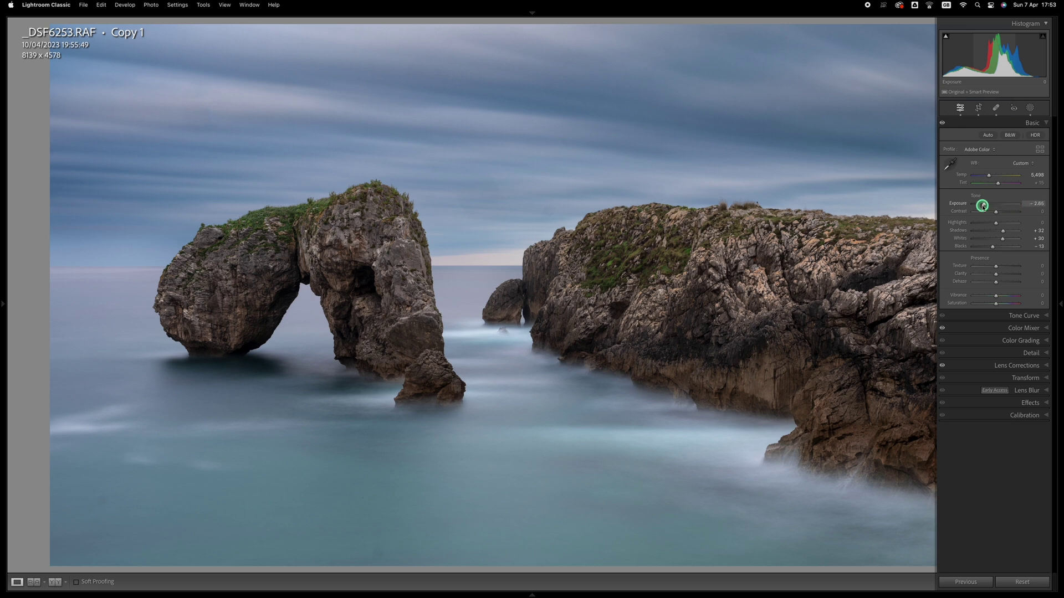
mouse_move(982, 205)
mouse_down()
mouse_move(1003, 204)
mouse_move(988, 205)
mouse_up()
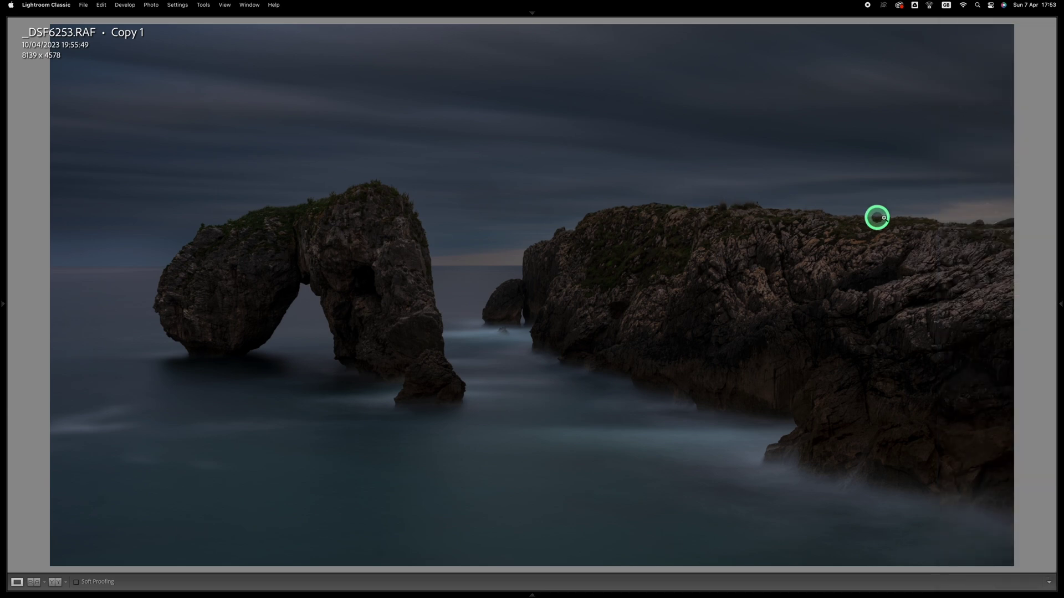
click(1059, 303)
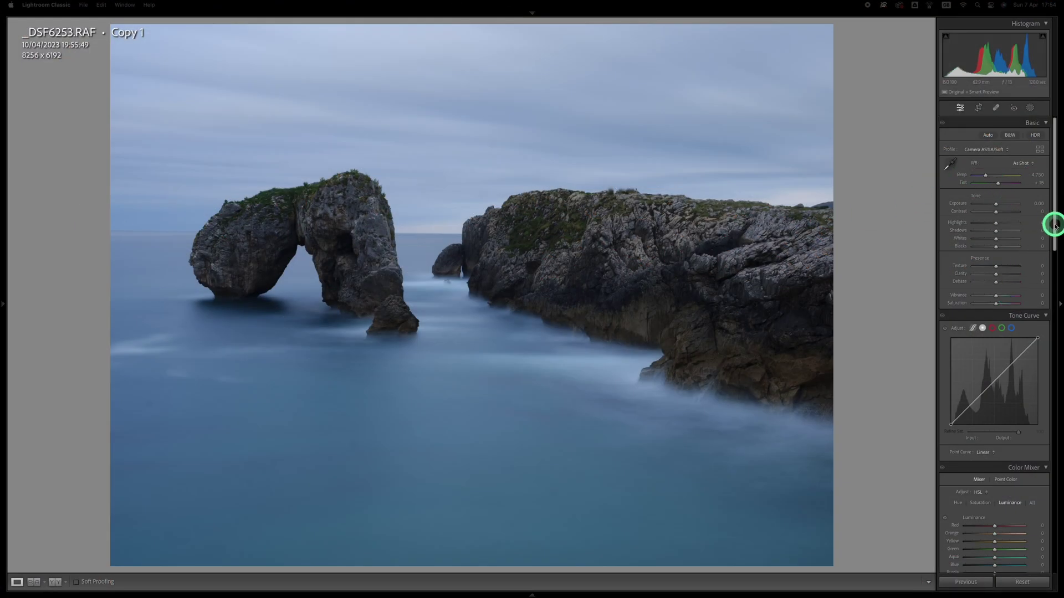
Turn on Solo Mode for the Develop adjustment sections.
scroll(1033, 230, down, 10)
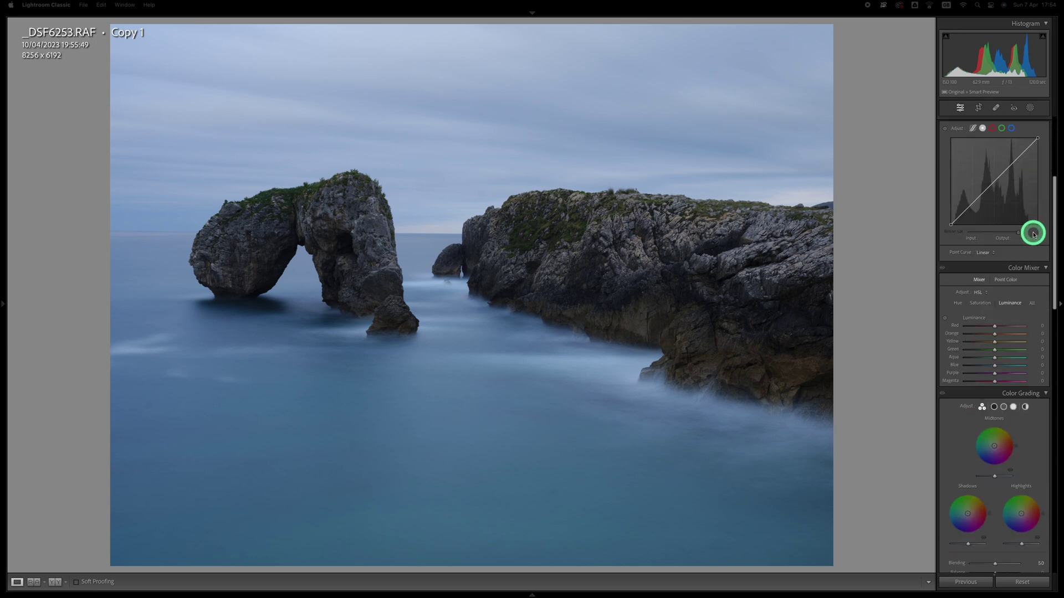
scroll(1033, 234, down, 10)
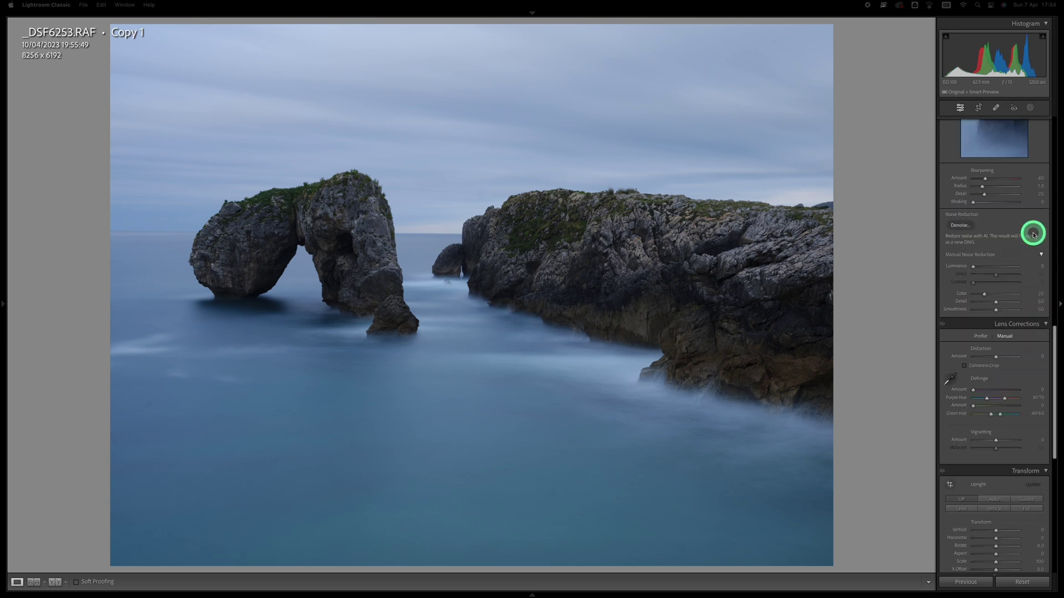
scroll(1033, 233, up, 5)
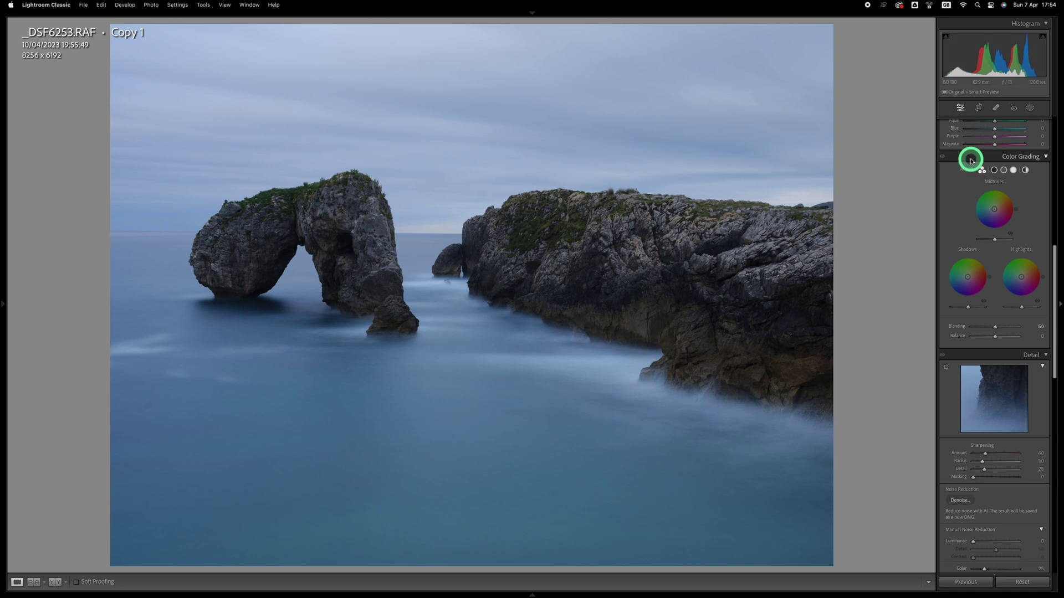
right_click(972, 160)
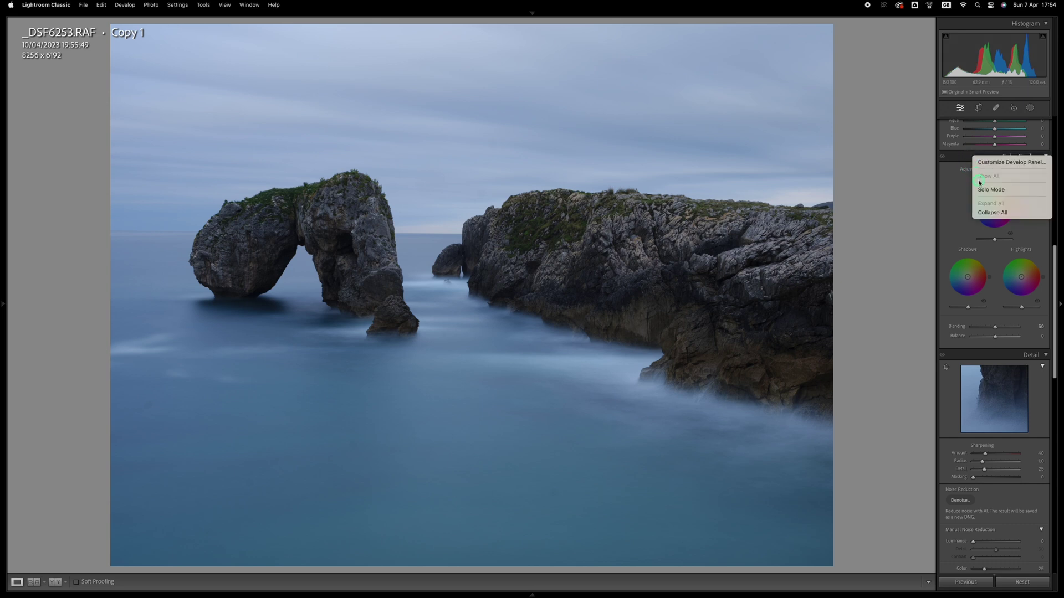
click(995, 190)
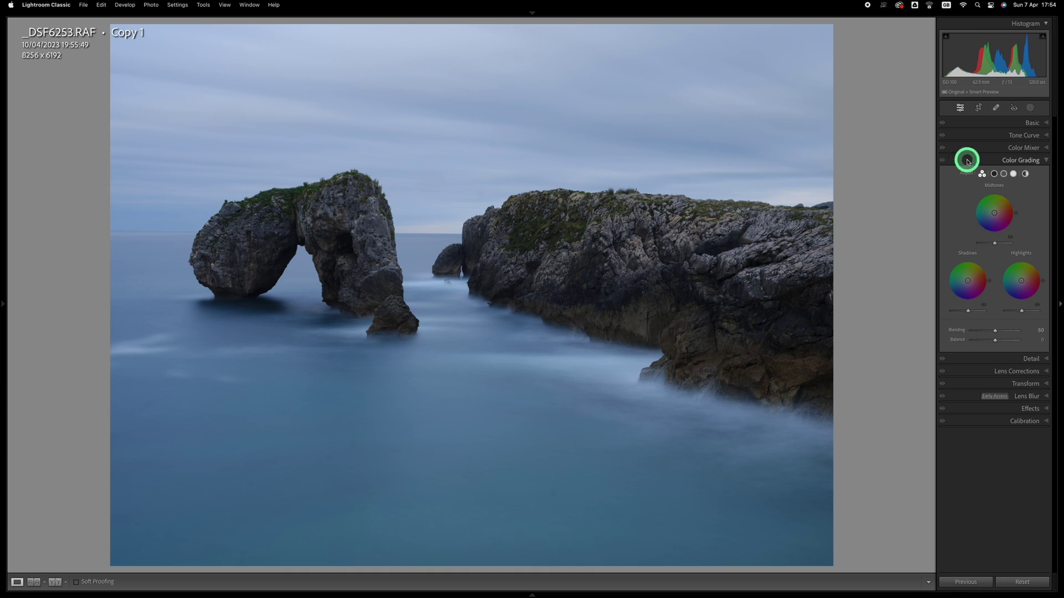
Test solo mode by opening Tone Curve, Basic, Detail, then Basic again.
click(998, 139)
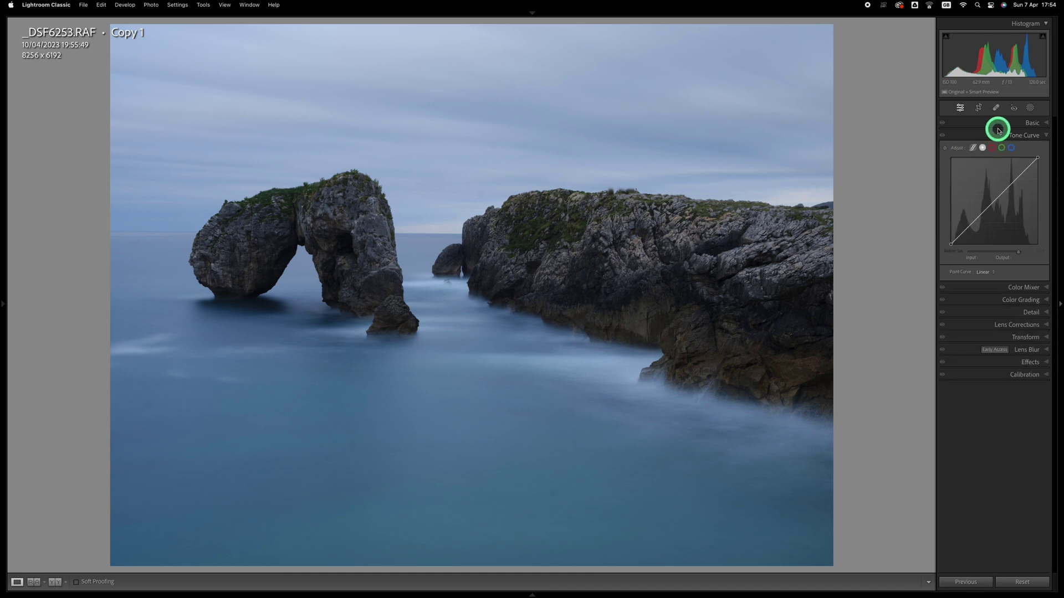
click(999, 125)
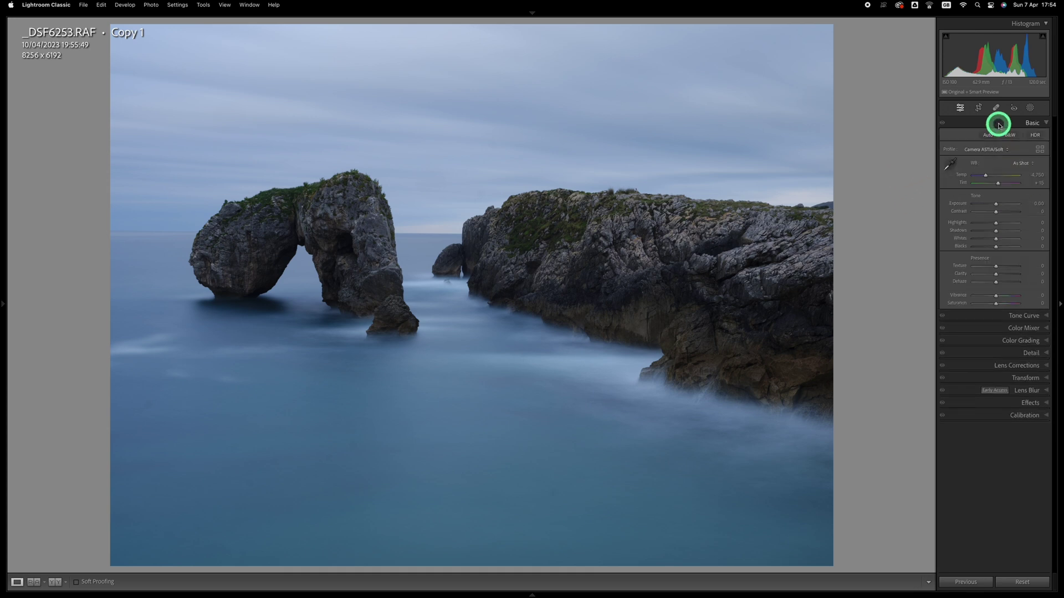
click(996, 354)
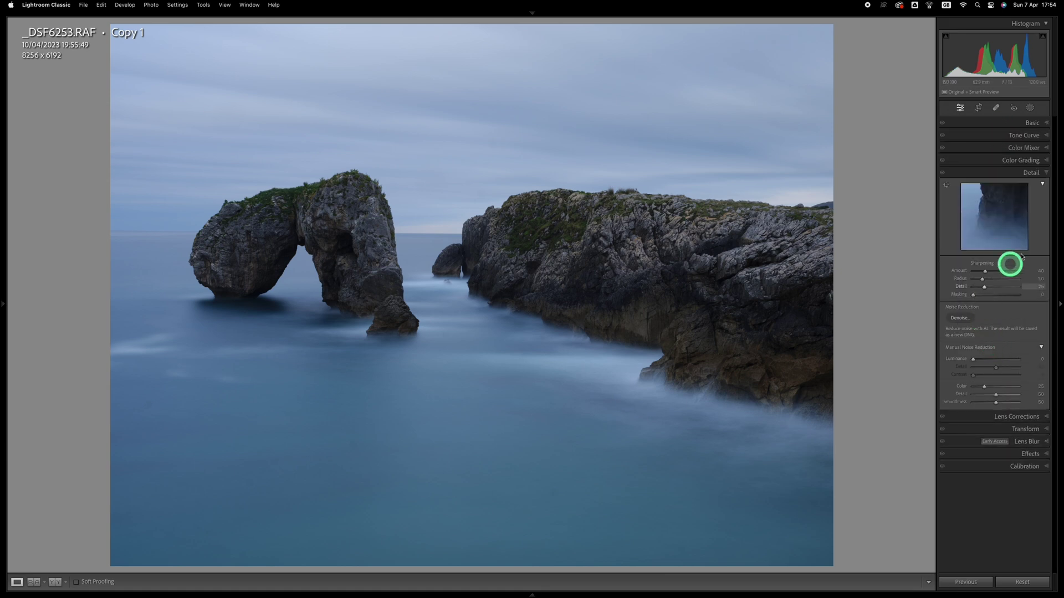
click(995, 123)
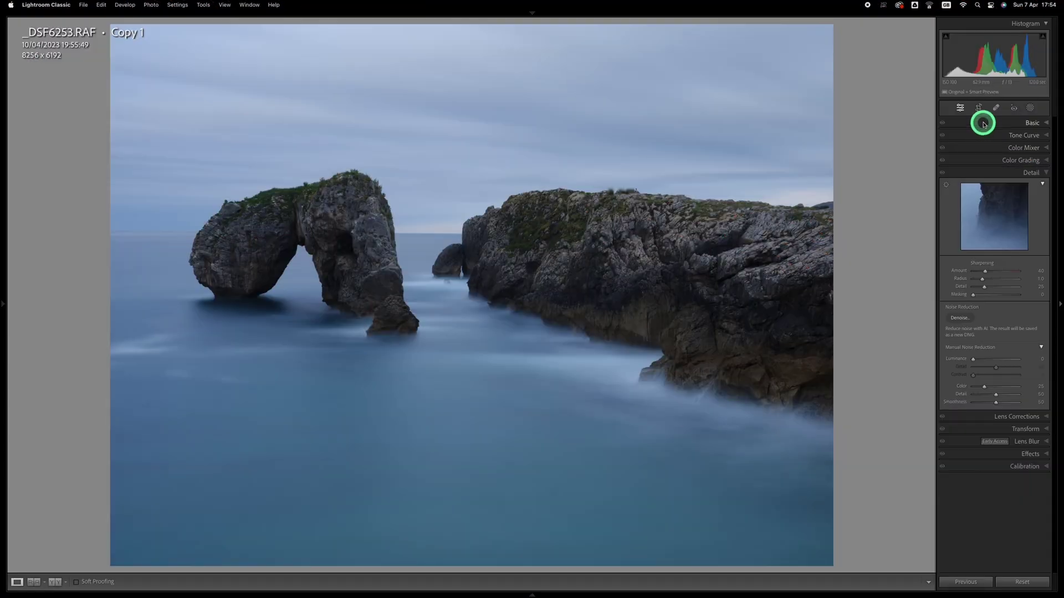
Expand the Basic section and drag the right panel's inner edge left to widen the adjustments column.
click(984, 123)
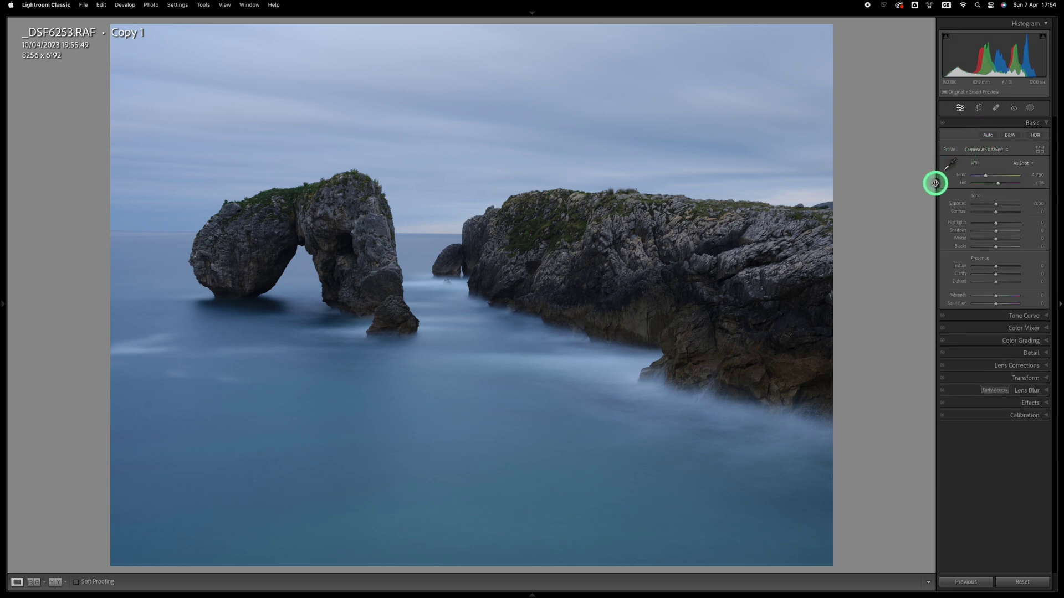
drag(935, 183, 861, 192)
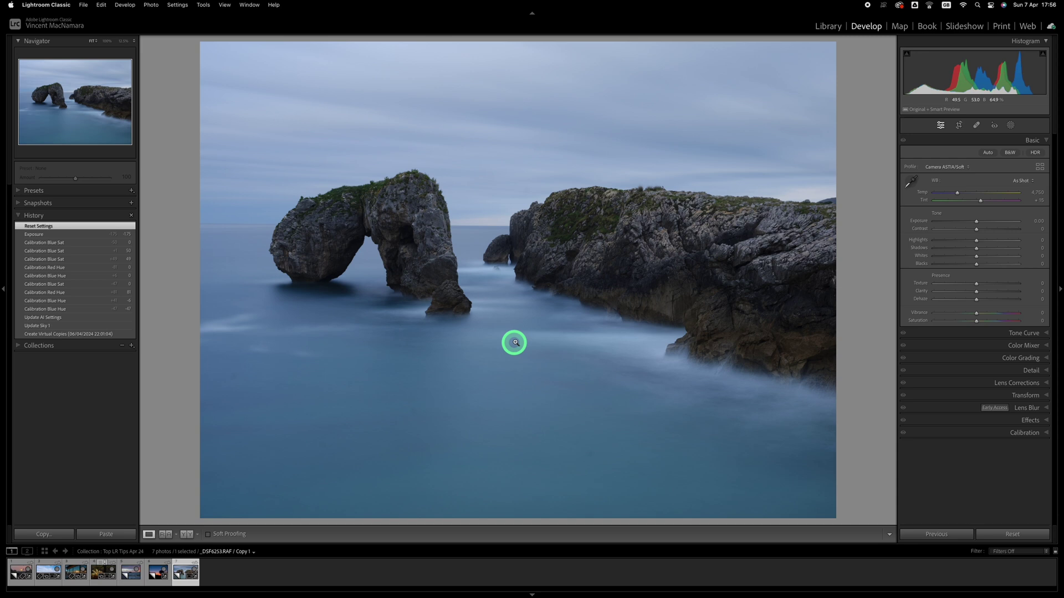
Cycle the view: hide all panels, dim the lights, show the side panels, then hide them again.
key(shift+Tab)
key(l)
key(Tab)
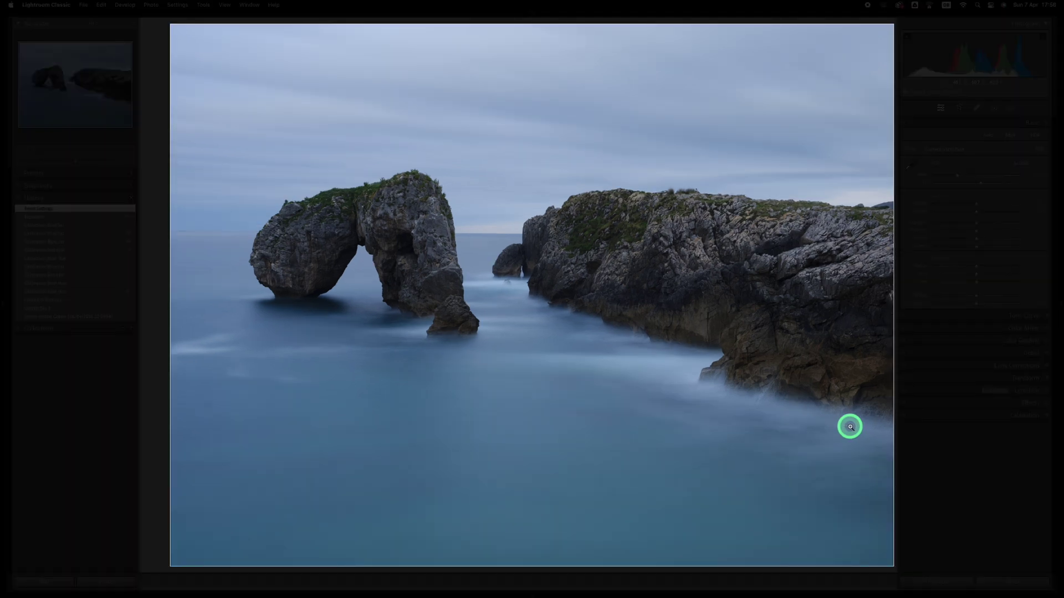
key(Tab)
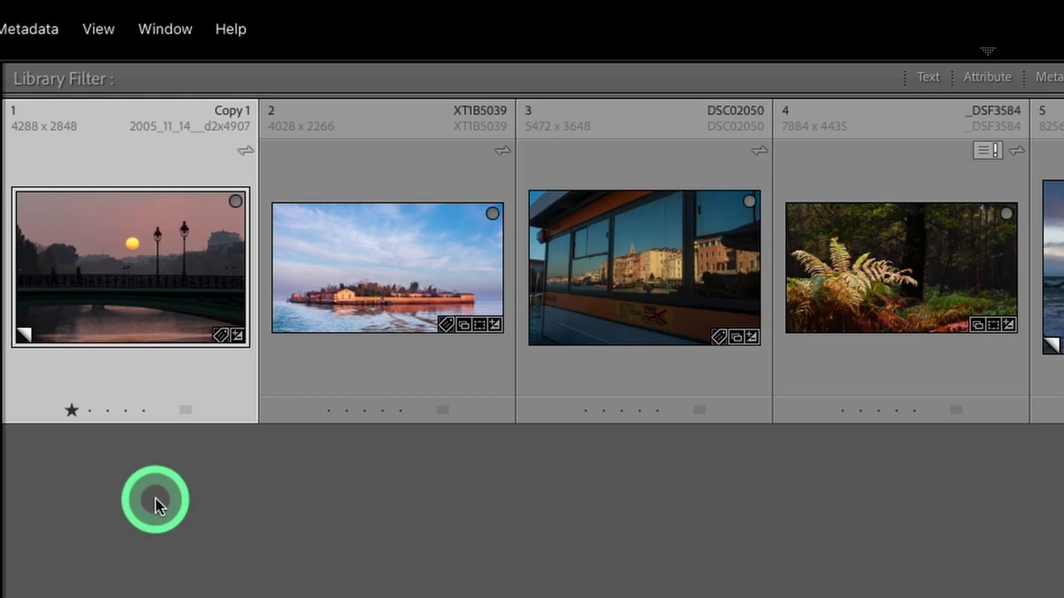
Step the sunset photo's rating from two to five stars and its colour label from red to blue.
key(2)
key(3)
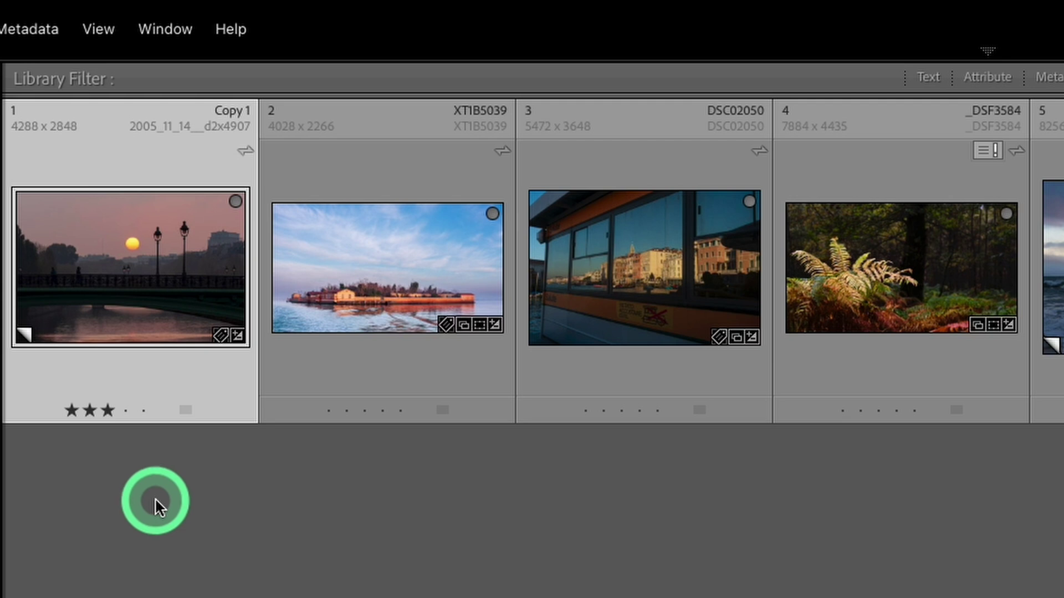
key(4)
key(5)
key(6)
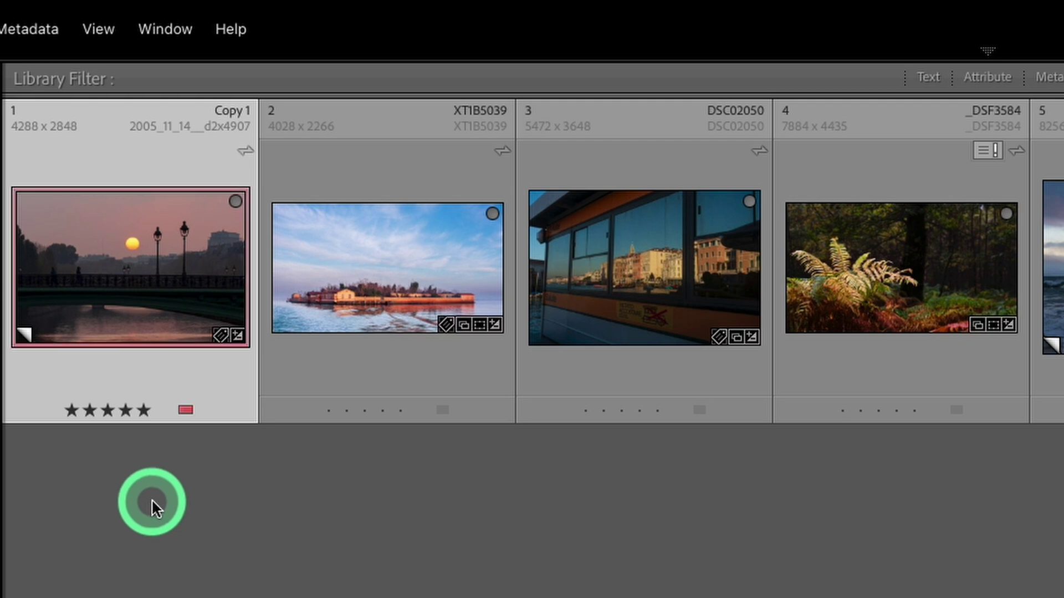
key(7)
key(8)
key(9)
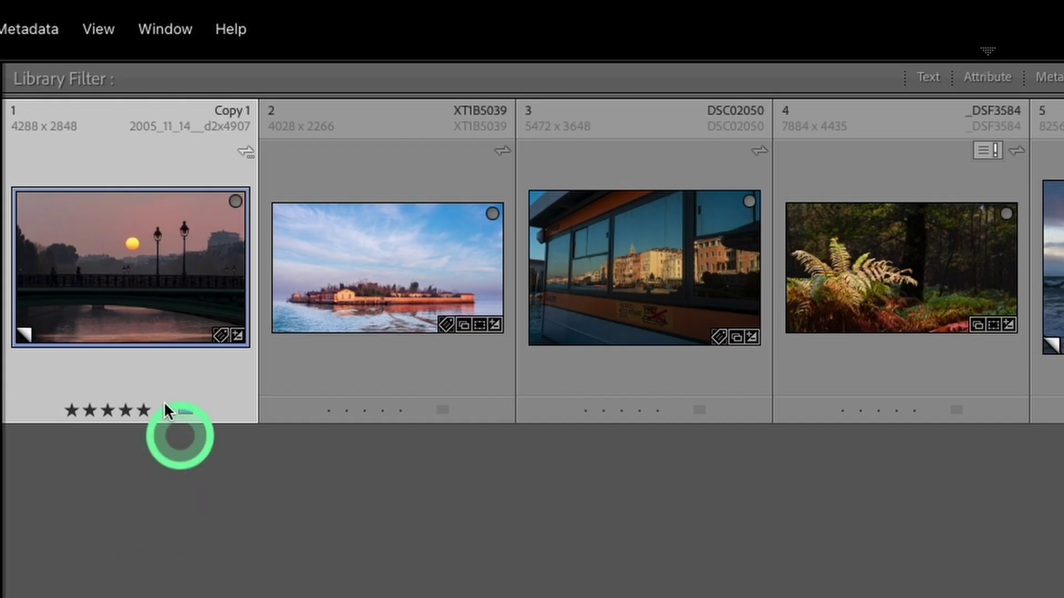
Rate the first five photos one to five stars and flag the tree silhouette photo as a pick.
key(1)
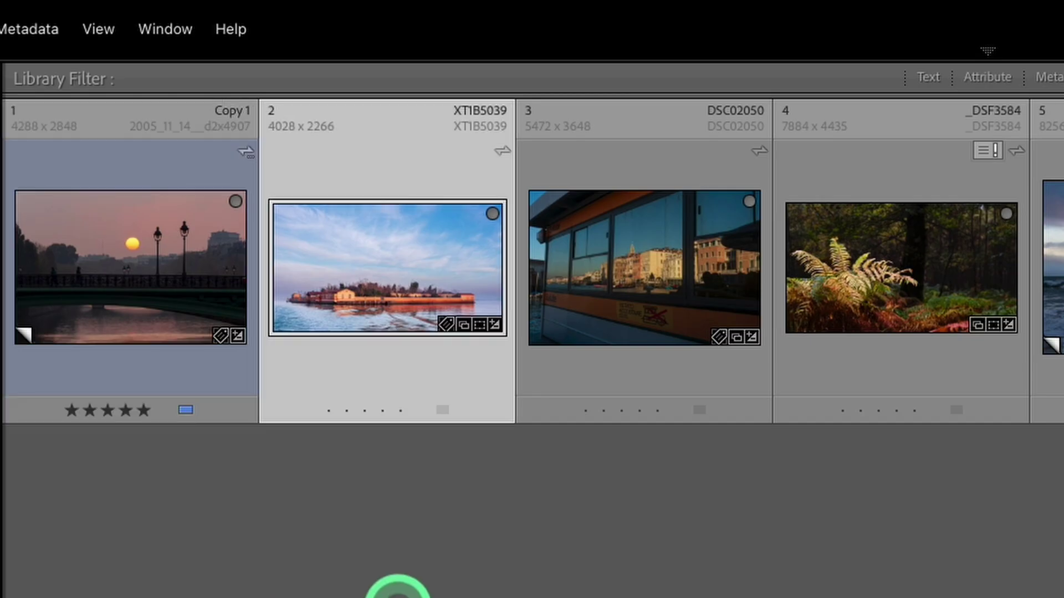
key(Right)
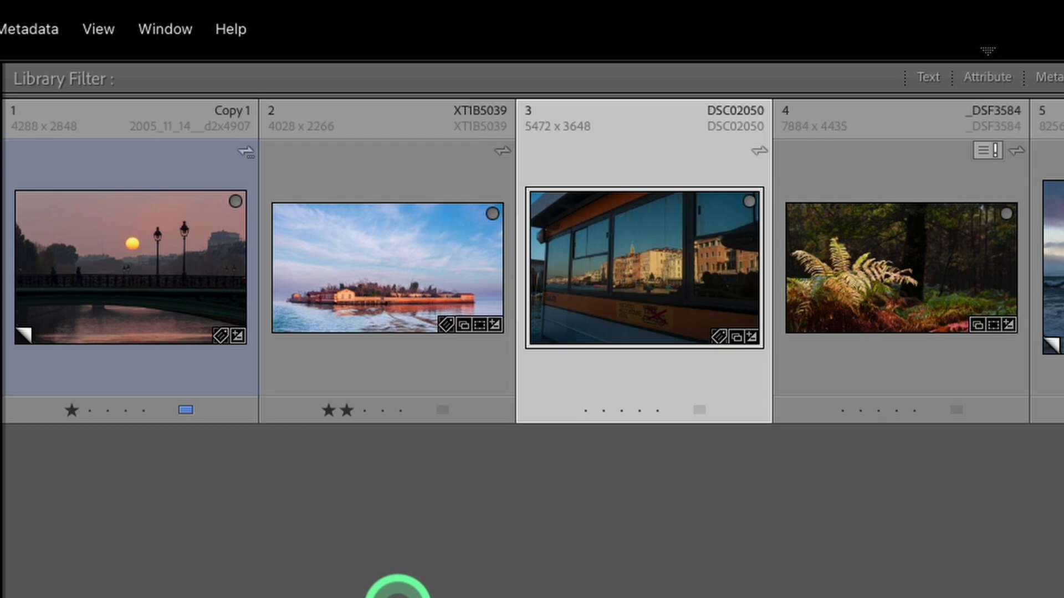
key(Right)
key(4)
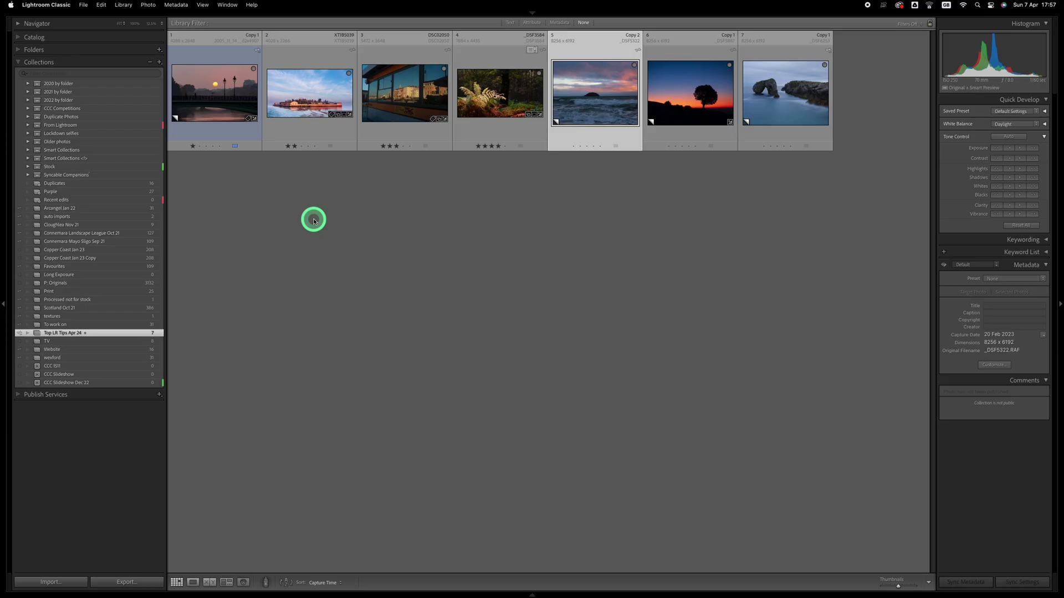
key(5)
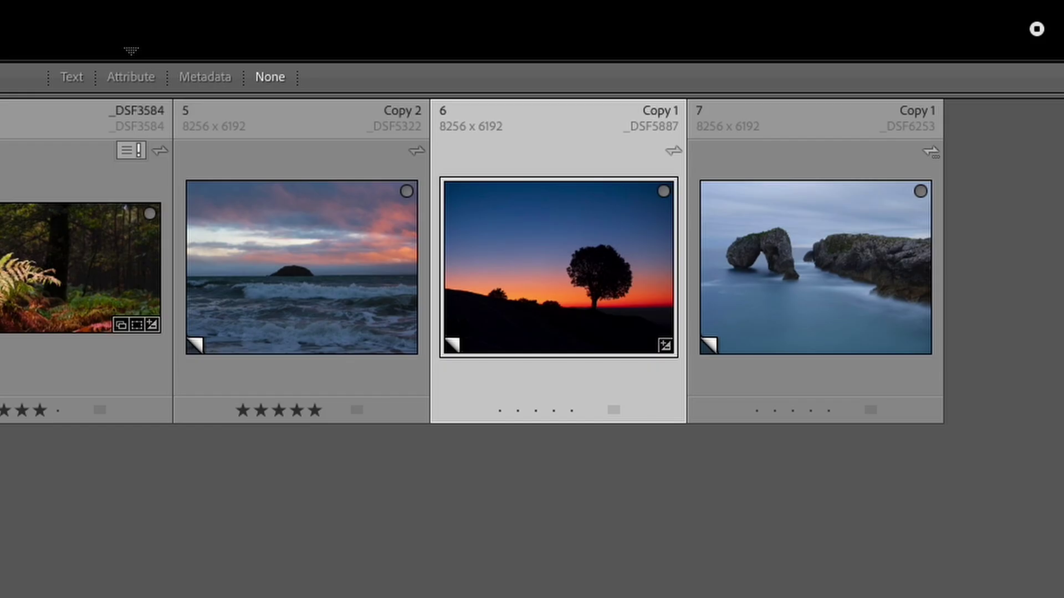
key(p)
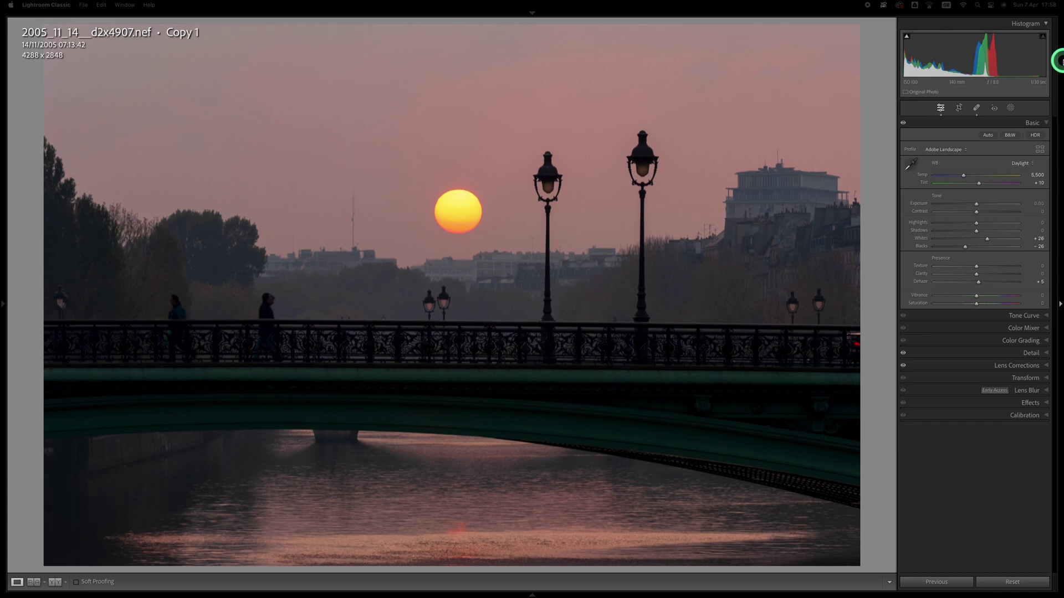
Drag the Temp slider left to about 3,354 so the sunset copy turns blue.
drag(974, 179, 942, 179)
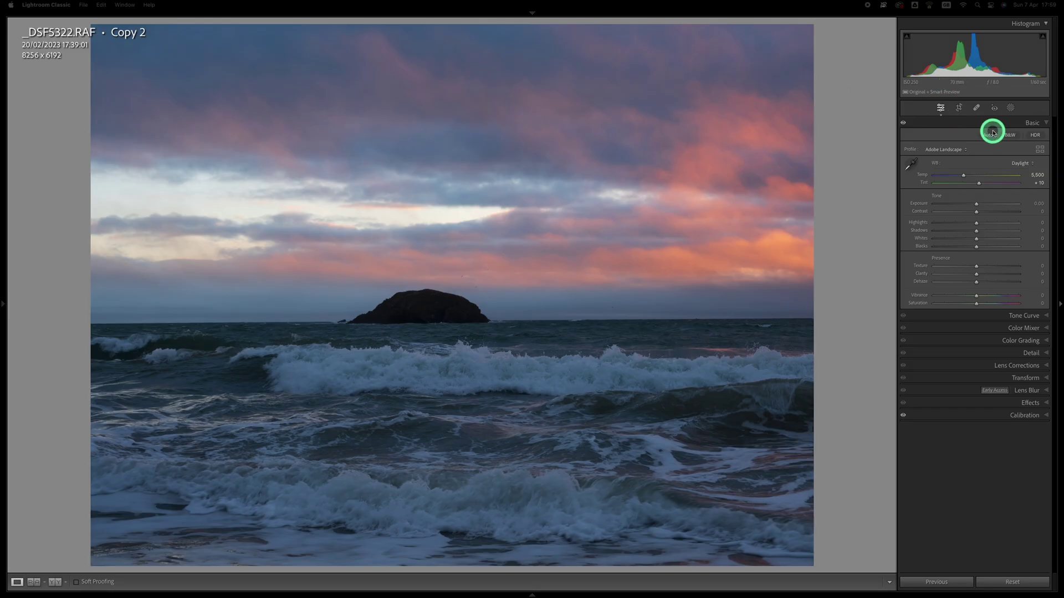
Apply Auto tone, setting Highlights -57, Shadows +28, Whites +39 and Blacks -28.
click(989, 137)
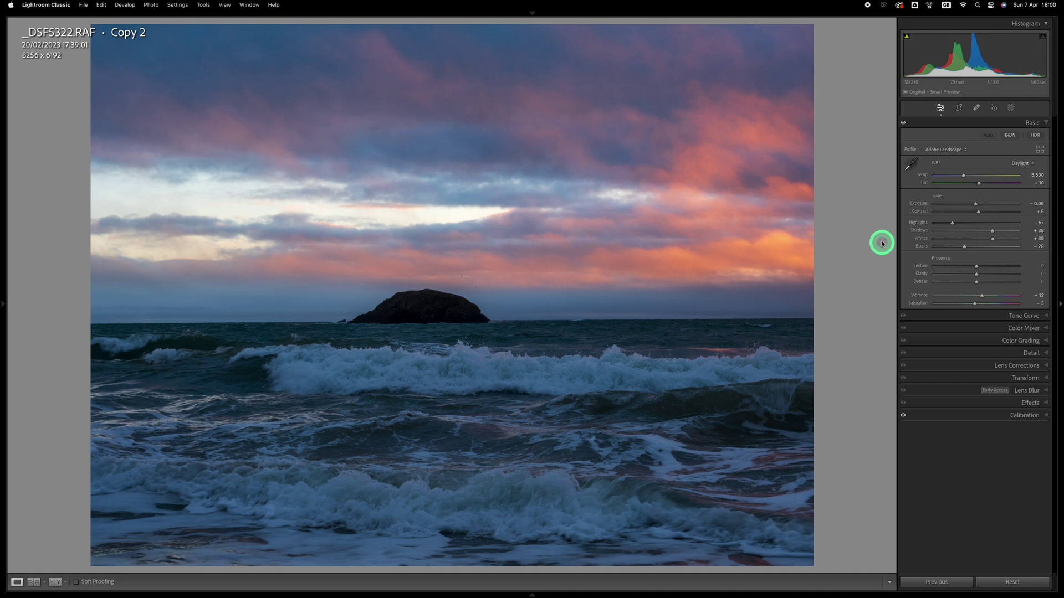
Draw a linear gradient over the sea, delete that attempt, and redraw it down from the horizon.
click(1012, 109)
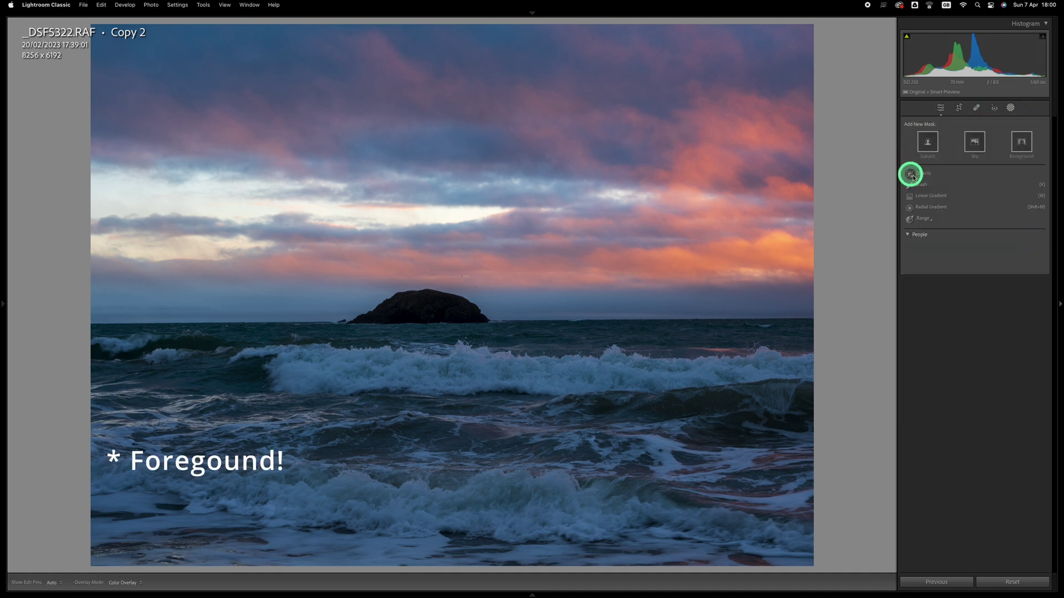
click(934, 195)
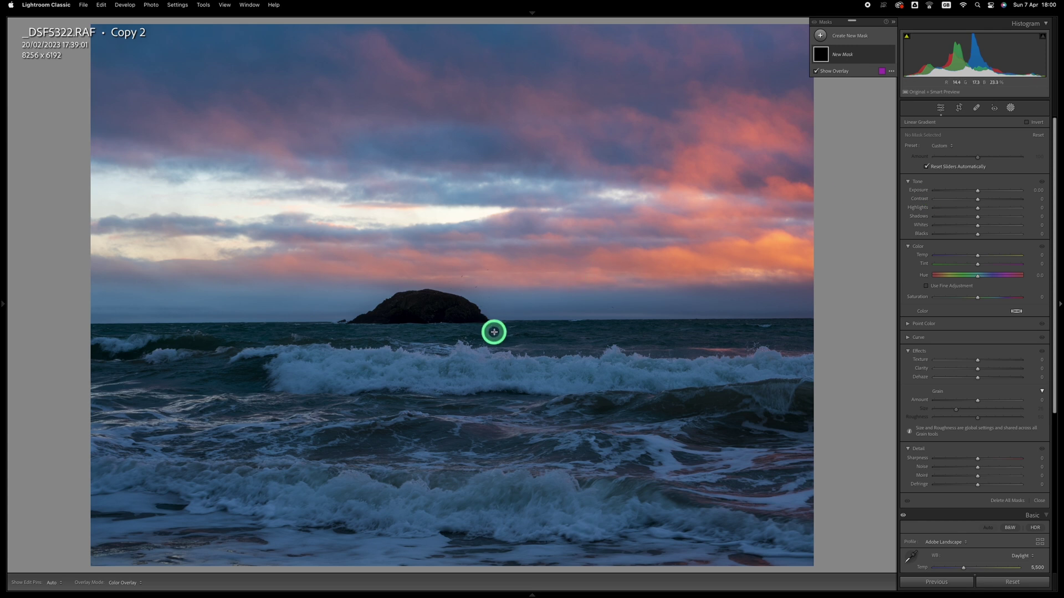
drag(494, 332, 497, 312)
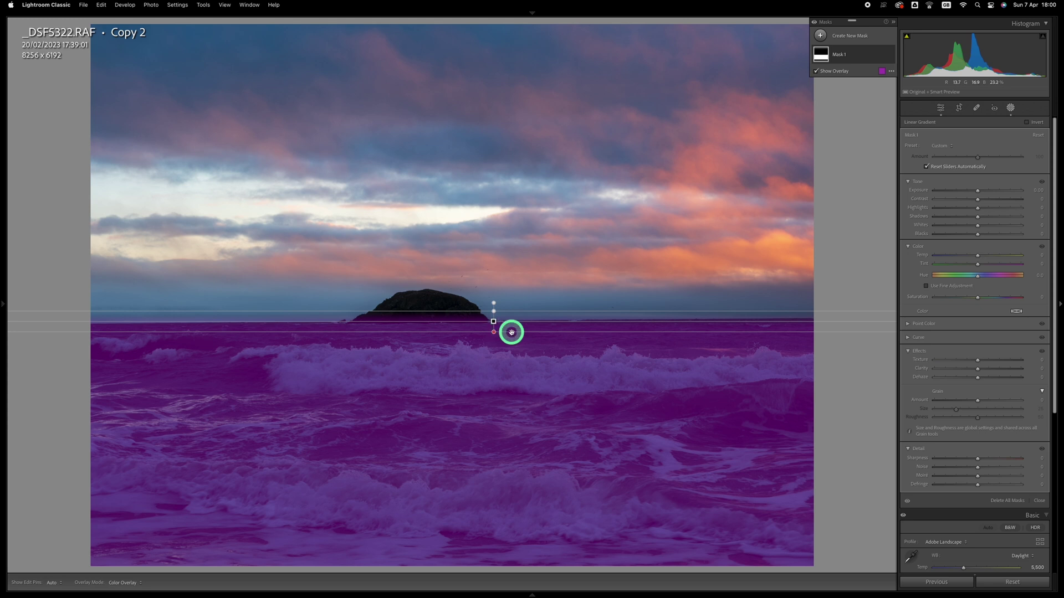
key(Delete)
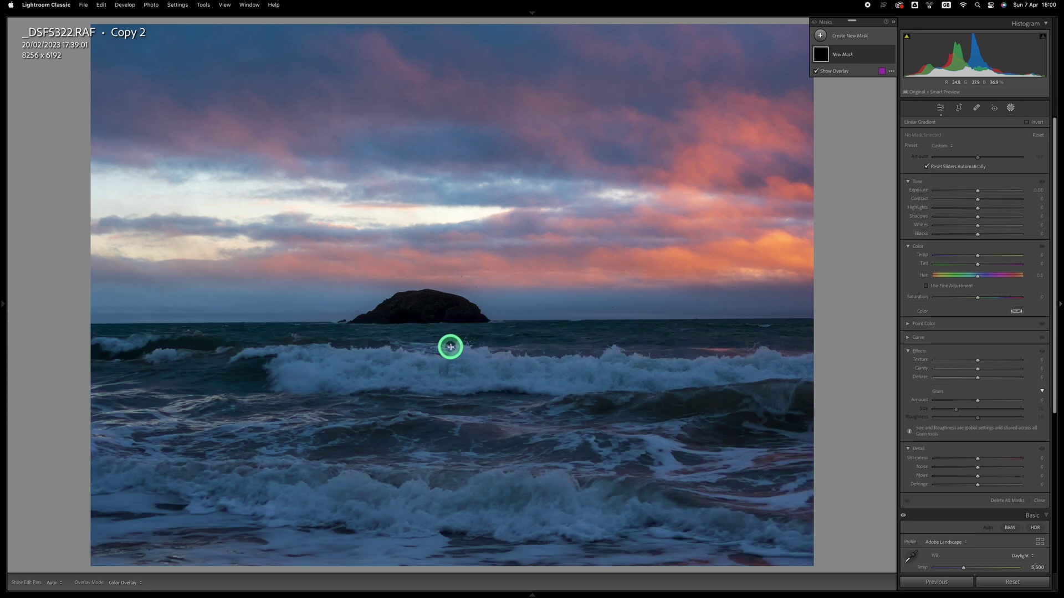
mouse_move(451, 346)
mouse_down()
mouse_move(434, 313)
mouse_move(466, 310)
mouse_move(451, 292)
mouse_move(444, 321)
mouse_move(456, 327)
mouse_up()
Set the sea mask's Exposure to 0.57 and raise its Whites to about +23.
drag(977, 190, 981, 191)
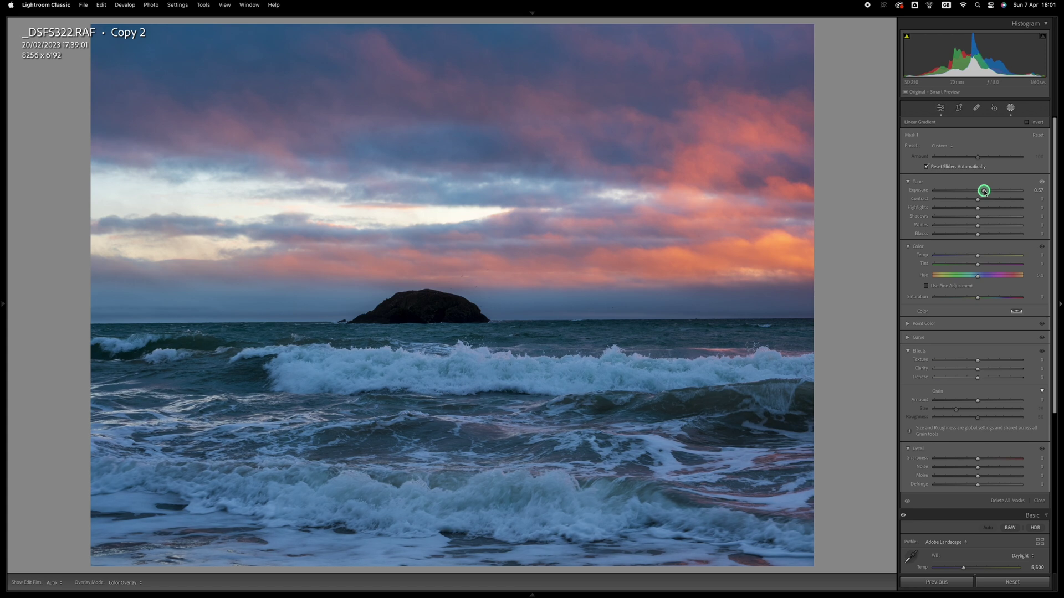
drag(984, 191, 983, 191)
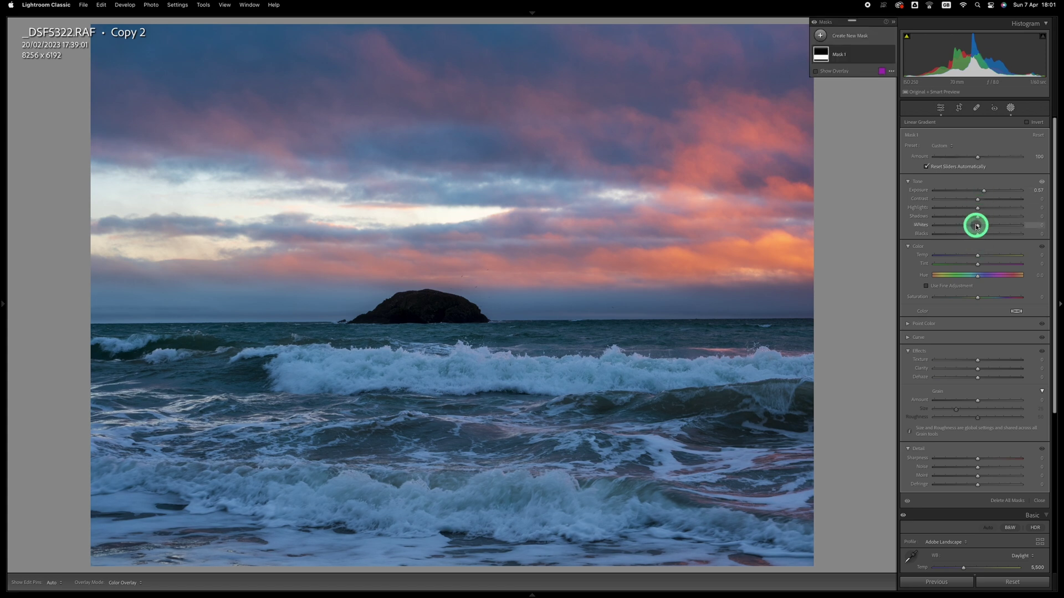
drag(977, 225, 985, 264)
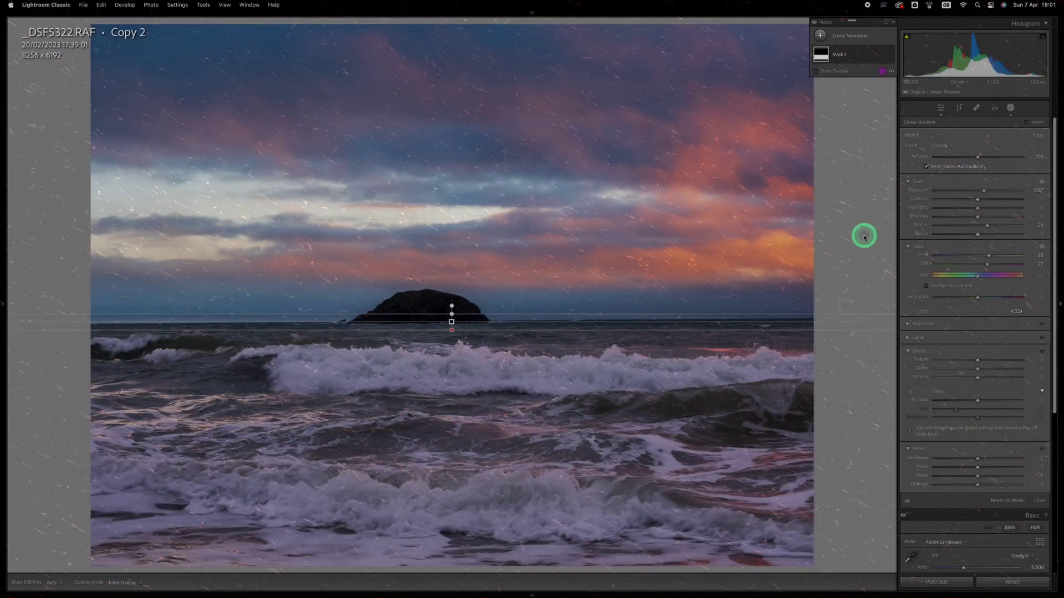
Hide the side panels, dim the lights, and toggle Before/After on and back to Loupe.
key(F7)
key(Tab)
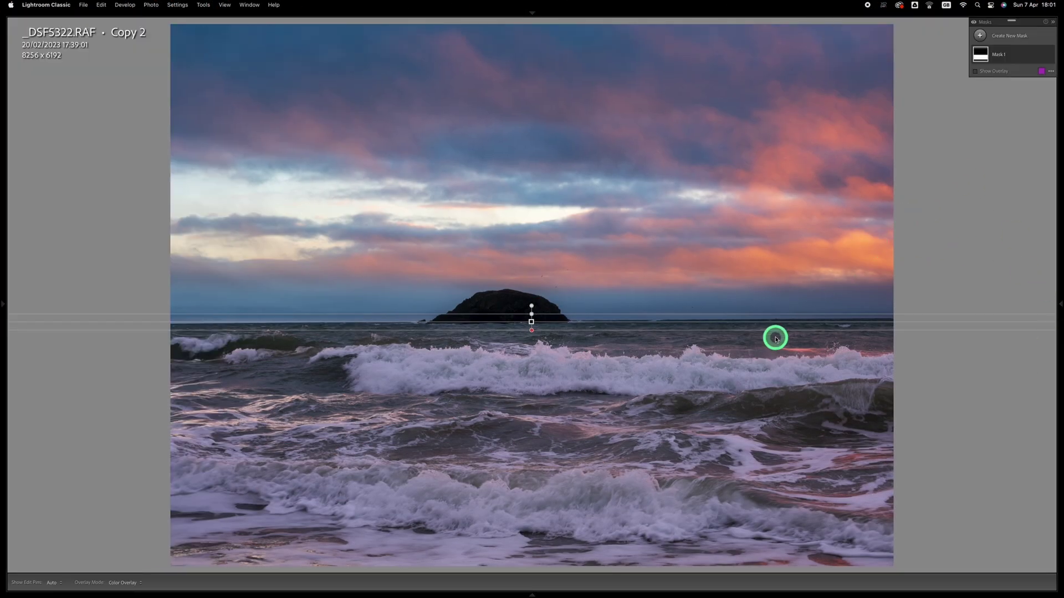
key(l)
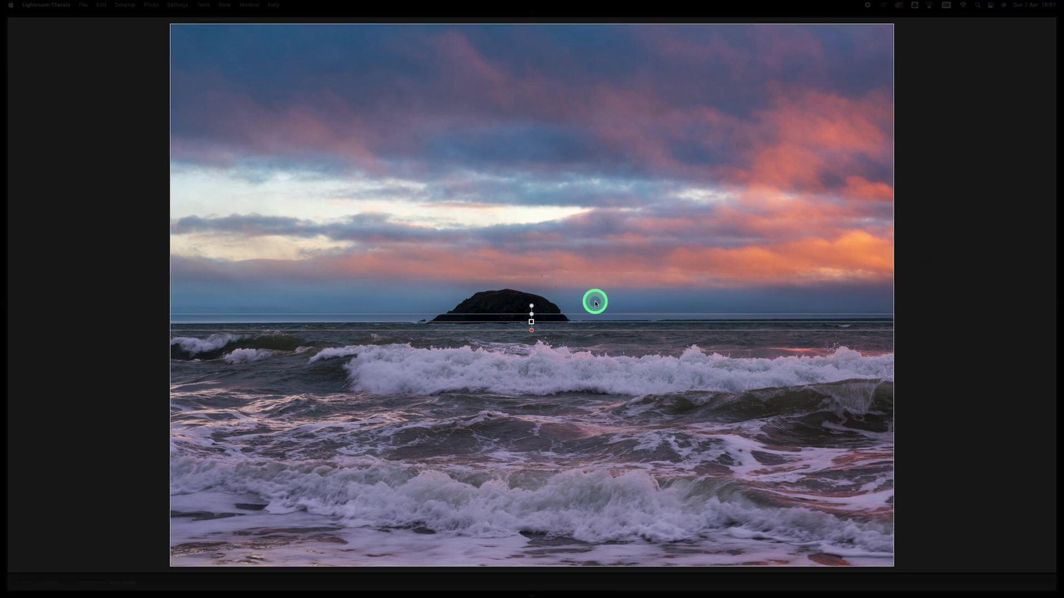
key(y)
key(y)
key(y)
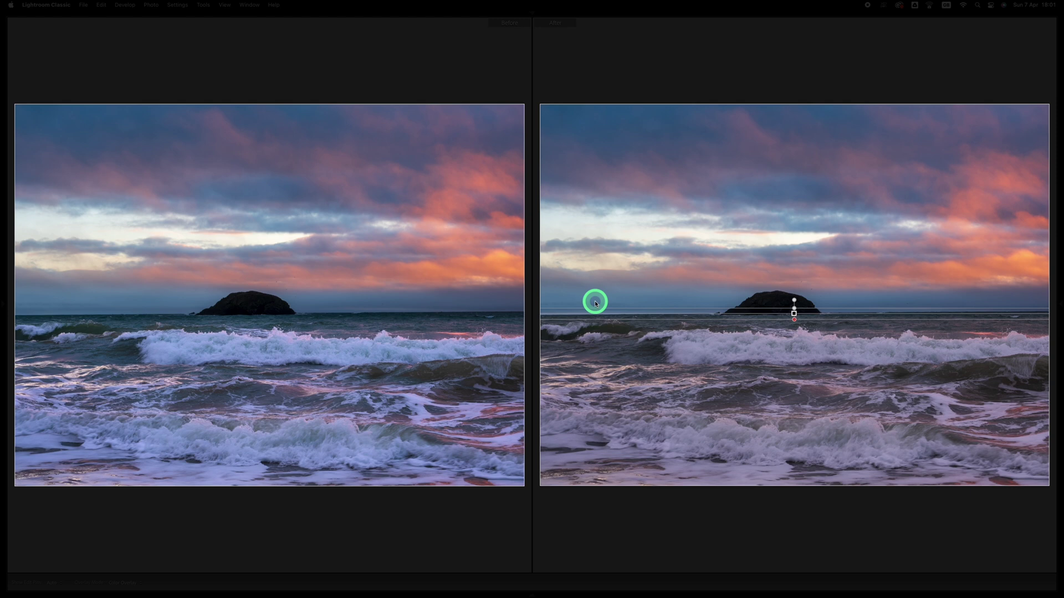
key(y)
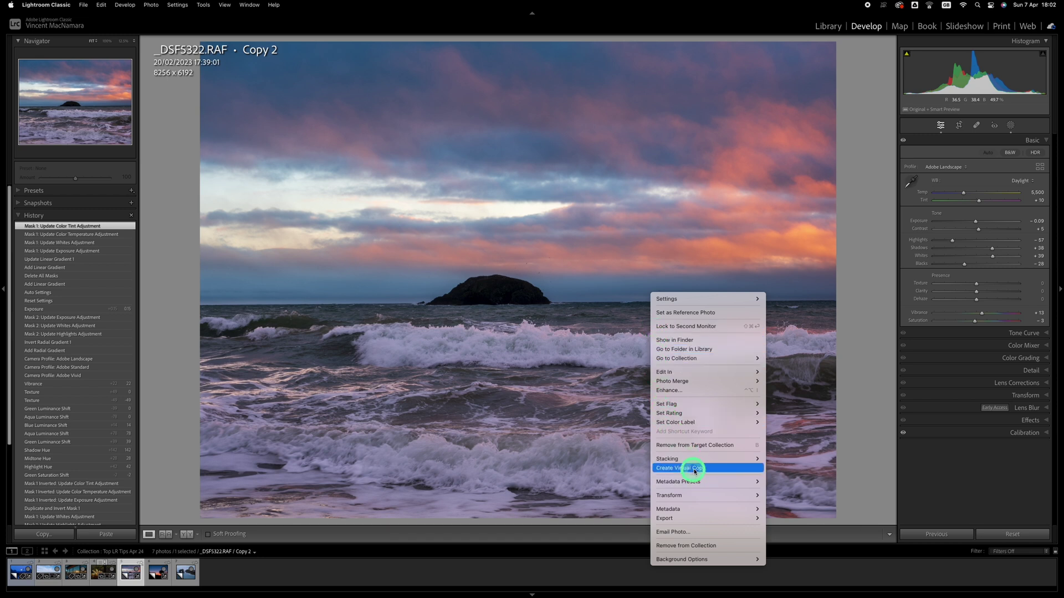
Make a virtual copy of the seascape, warm its Temp to 7,274, and compare it with Copy 2.
click(747, 470)
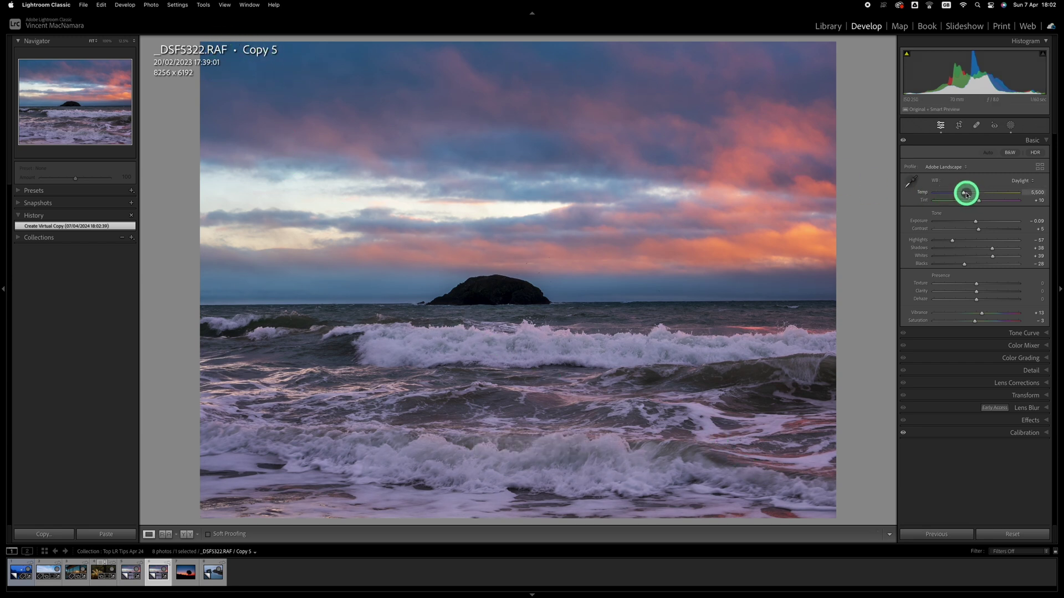
drag(965, 193, 978, 221)
key(c)
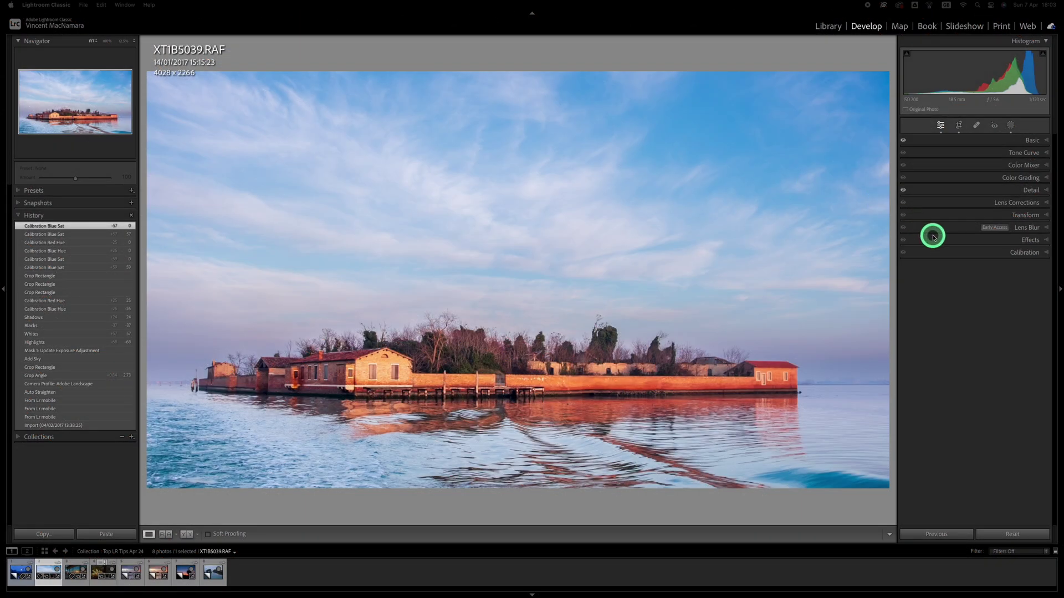
In Calibration, set Blue Primary Saturation to +53 and Blue Primary Hue to -32.
click(975, 256)
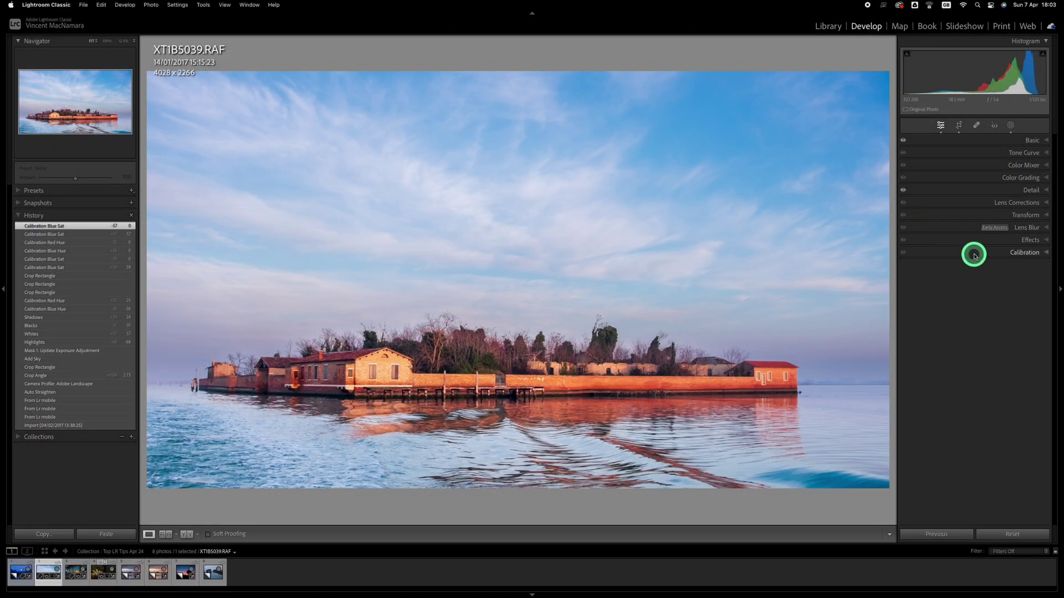
click(1039, 252)
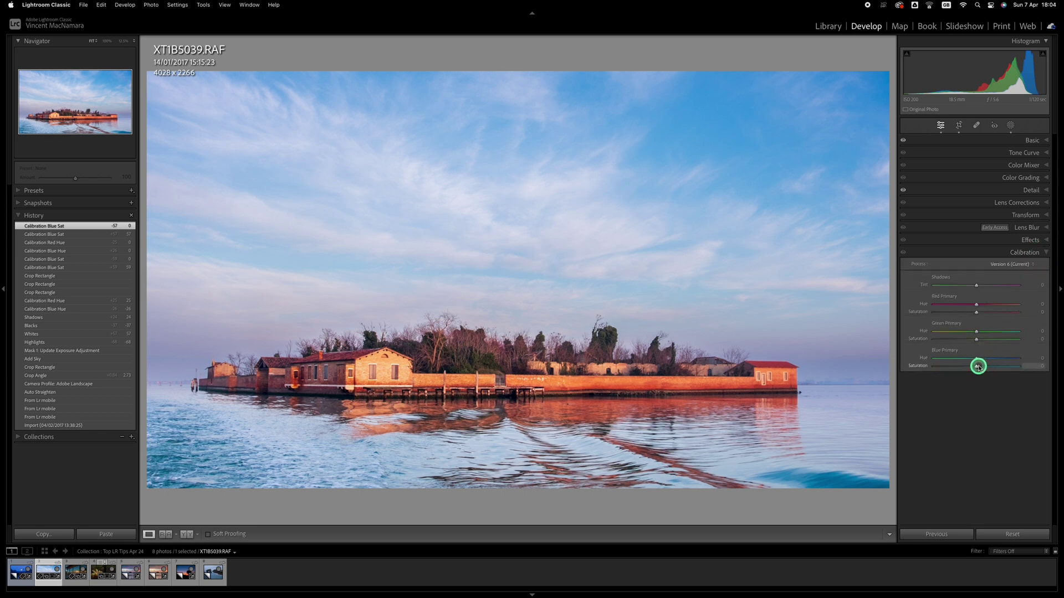
drag(978, 367, 1001, 366)
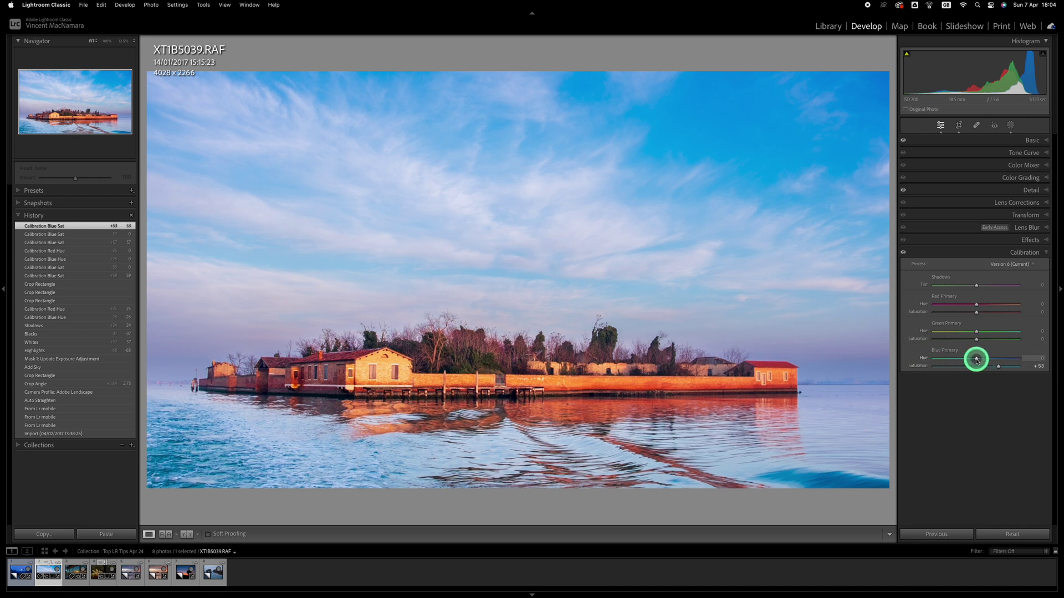
drag(977, 361, 975, 361)
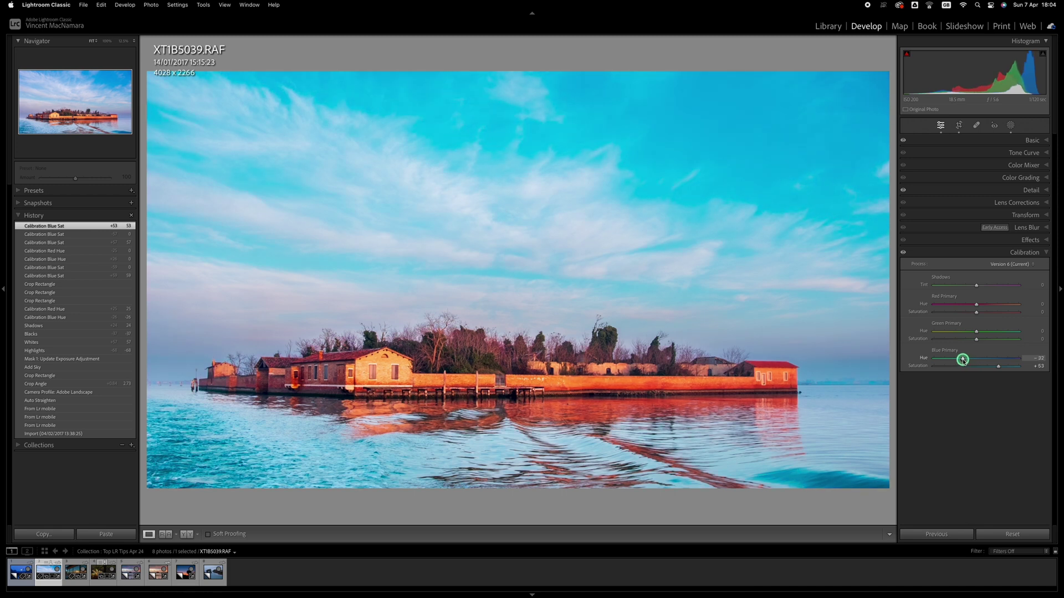
drag(963, 361, 963, 362)
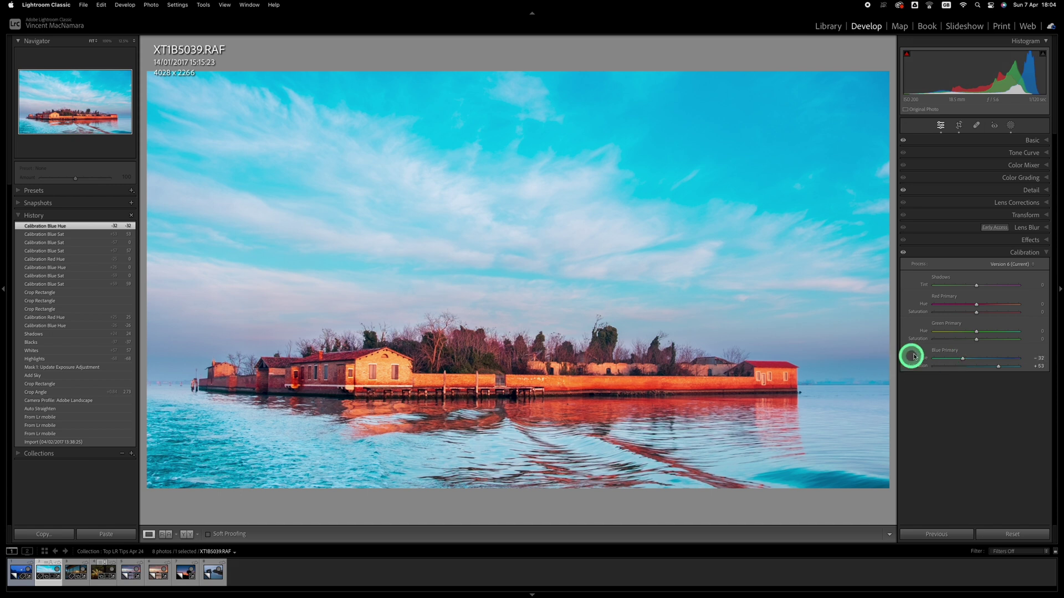
Review the island photo before and after with Y, then move to the fern photo.
key(y)
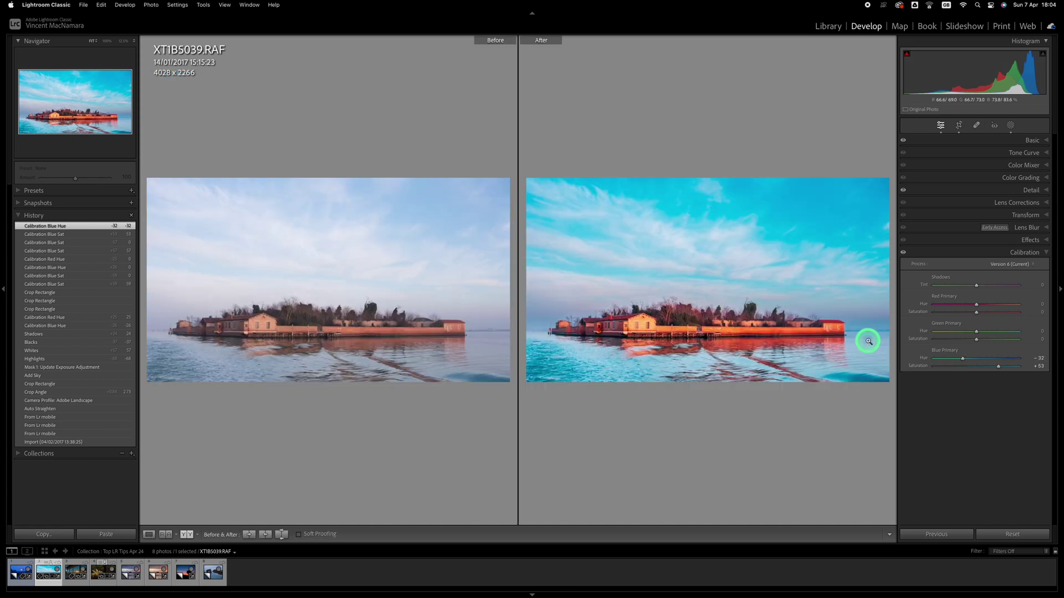
key(y)
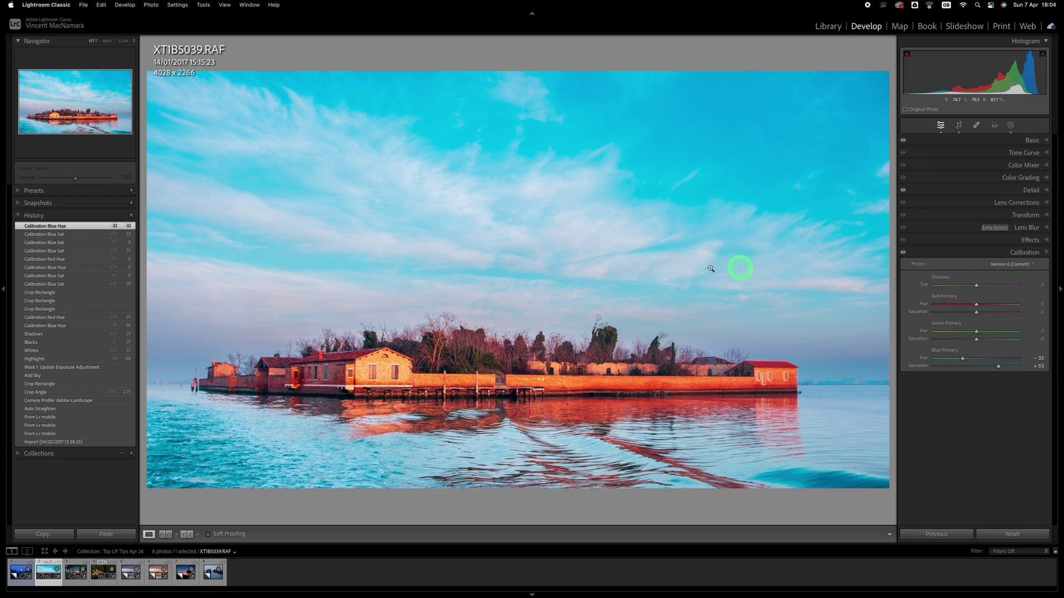
key(Right)
key(Right)
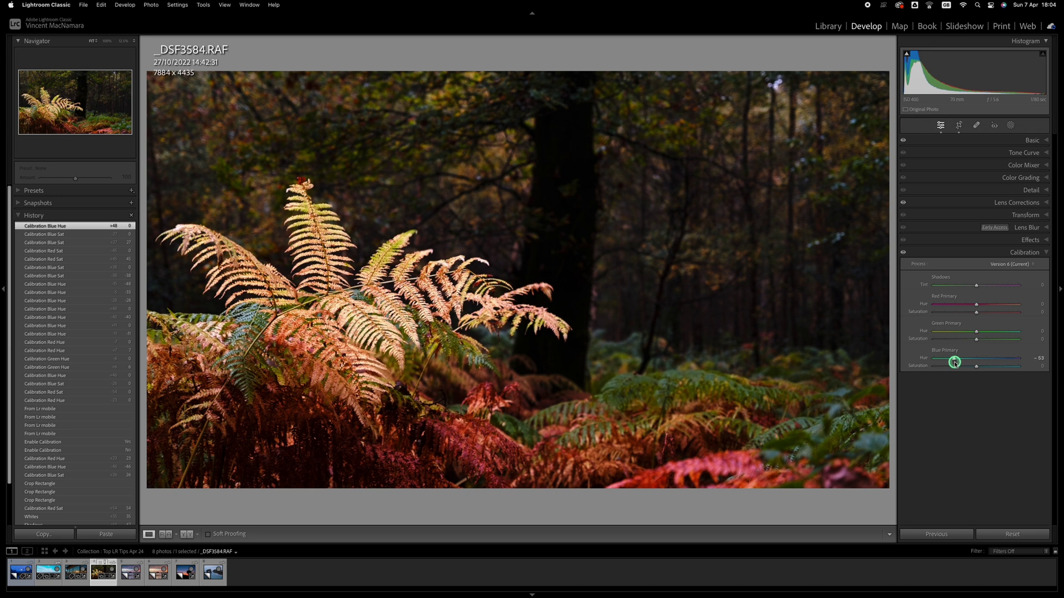
Set Blue Primary Hue to -54, reset Blue Saturation to 0, and raise Red Primary Saturation to +67.
drag(954, 362, 952, 362)
click(984, 367)
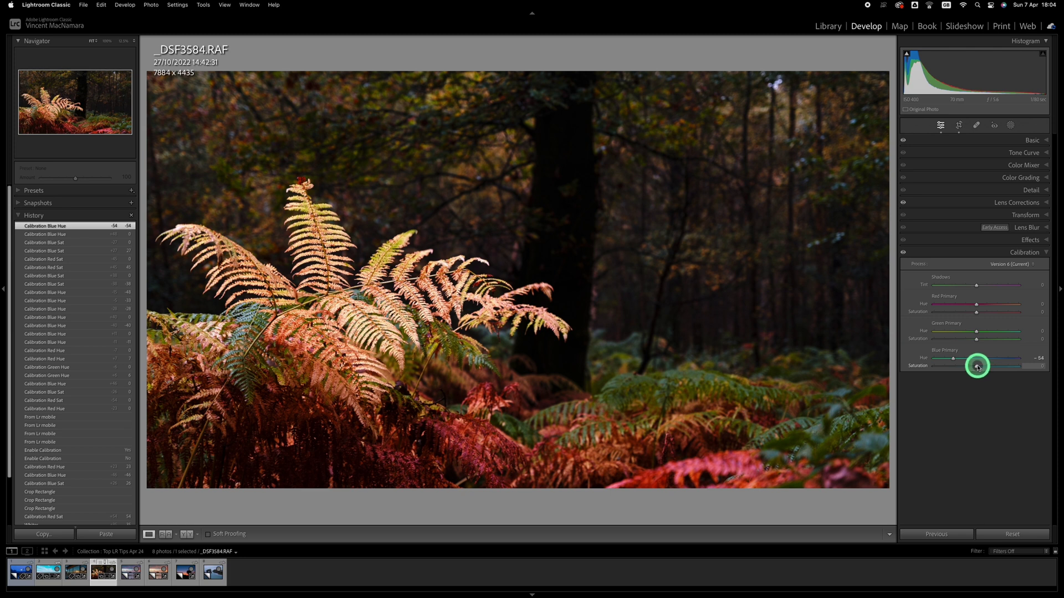
drag(977, 367, 978, 366)
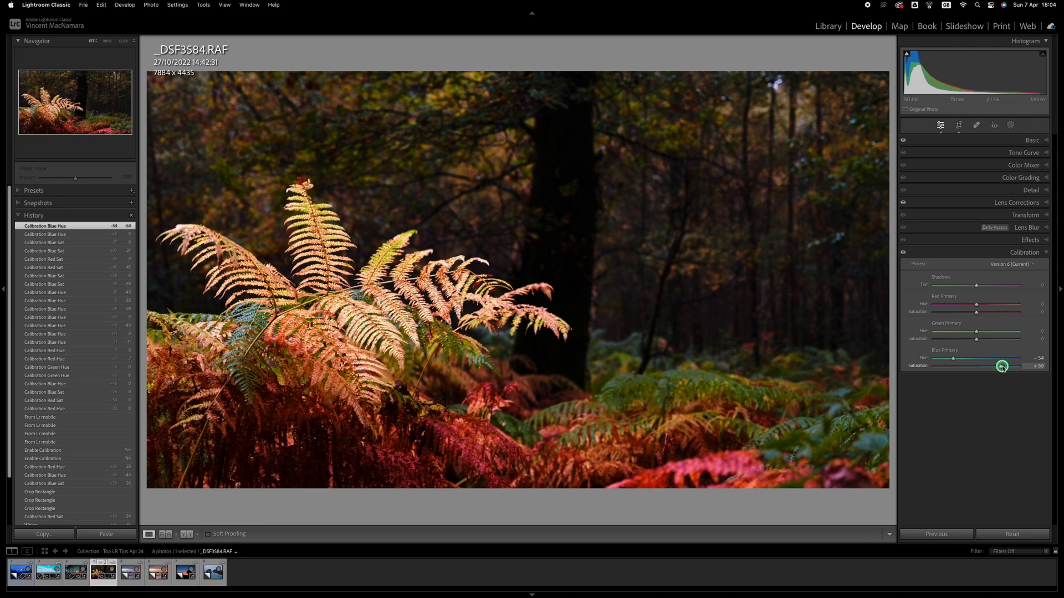
drag(989, 369, 969, 366)
double_click(923, 366)
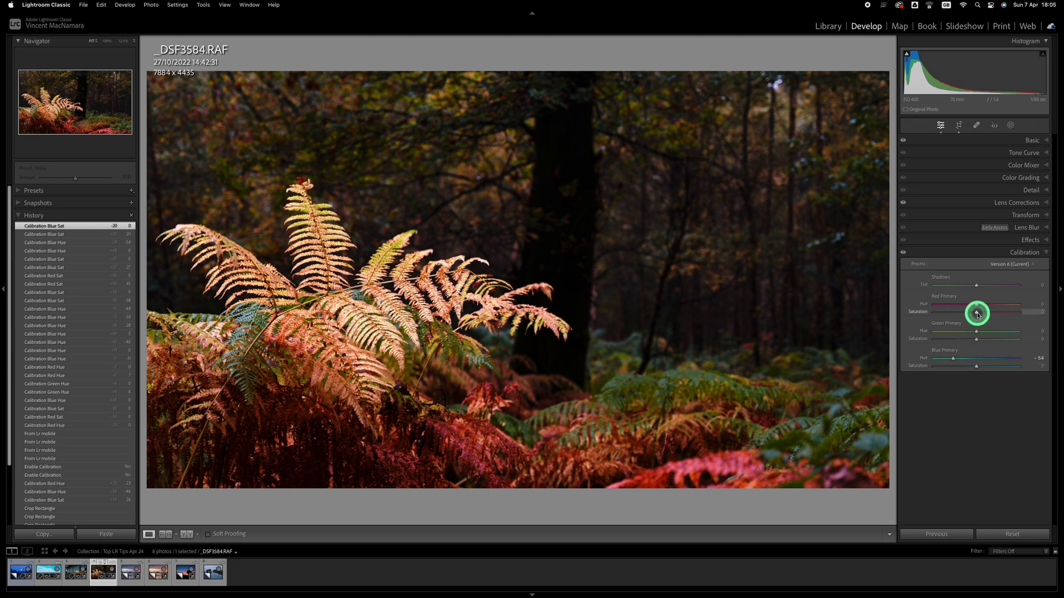
drag(977, 314, 1000, 313)
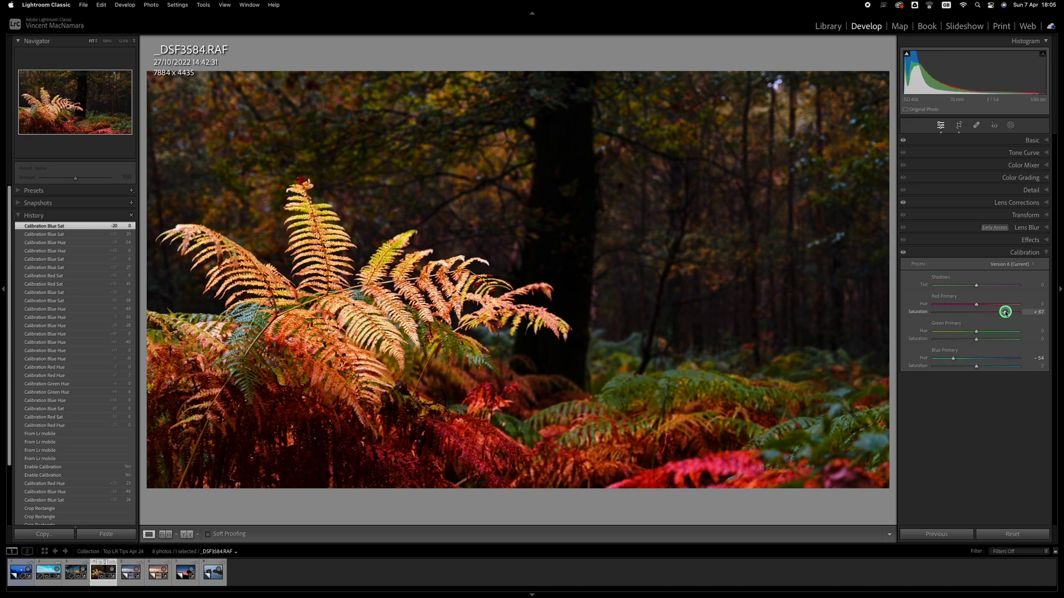